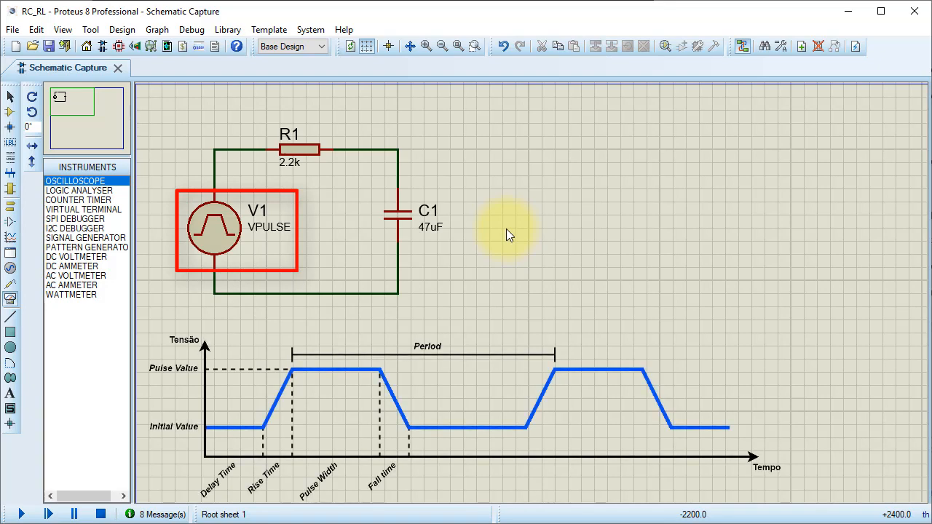
- Edit the pulse source V1, setting its initial value to 0V and its pulse value to 10V
{"action": "double_click", "coordinate": [221, 239]}
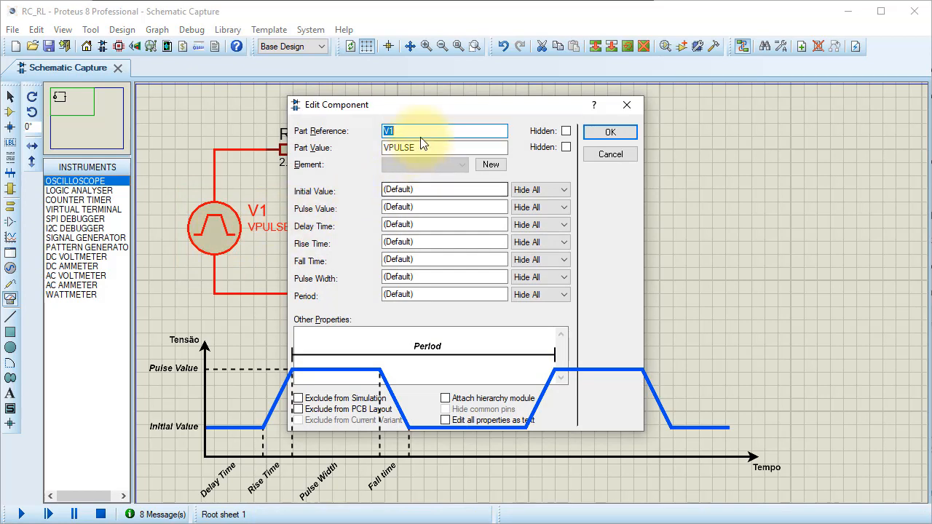
{"action": "left_click_drag", "start_coordinate": [430, 106], "coordinate": [609, 19]}
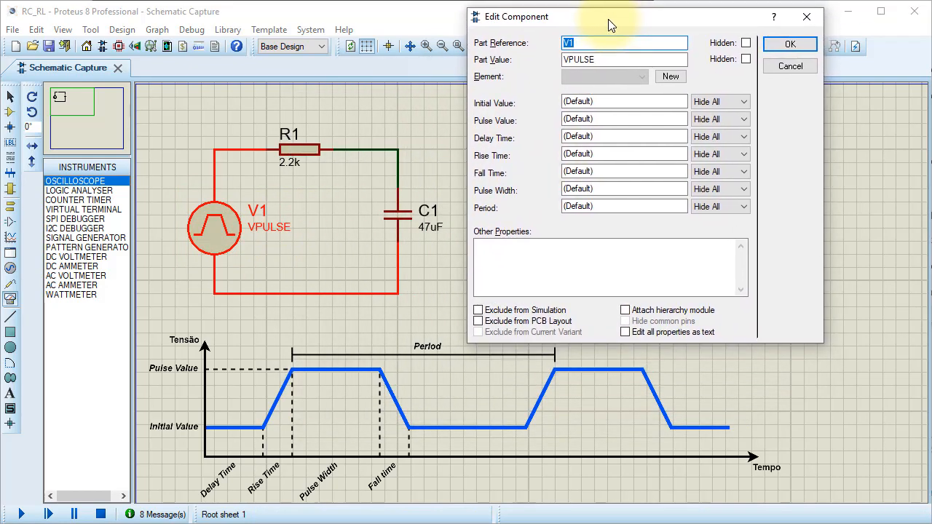
{"action": "left_click", "coordinate": [606, 101]}
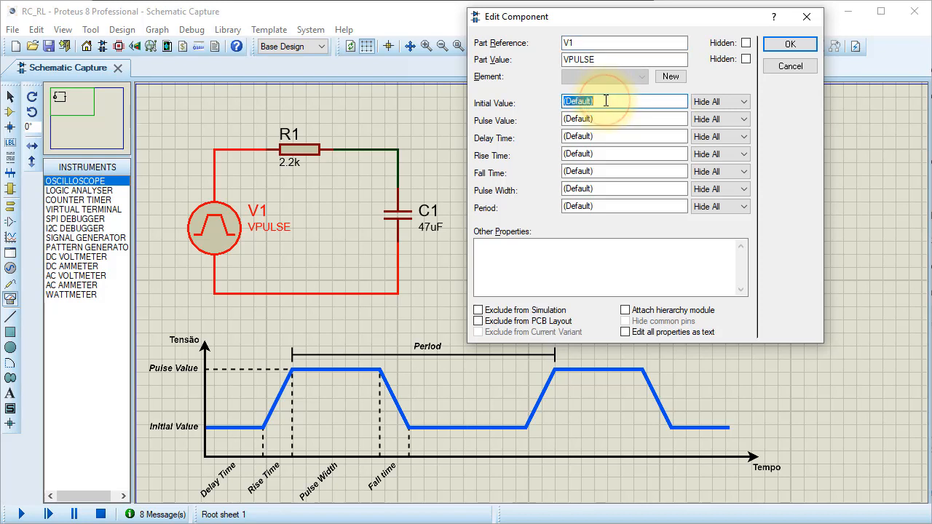
{"action": "type", "text": "0V"}
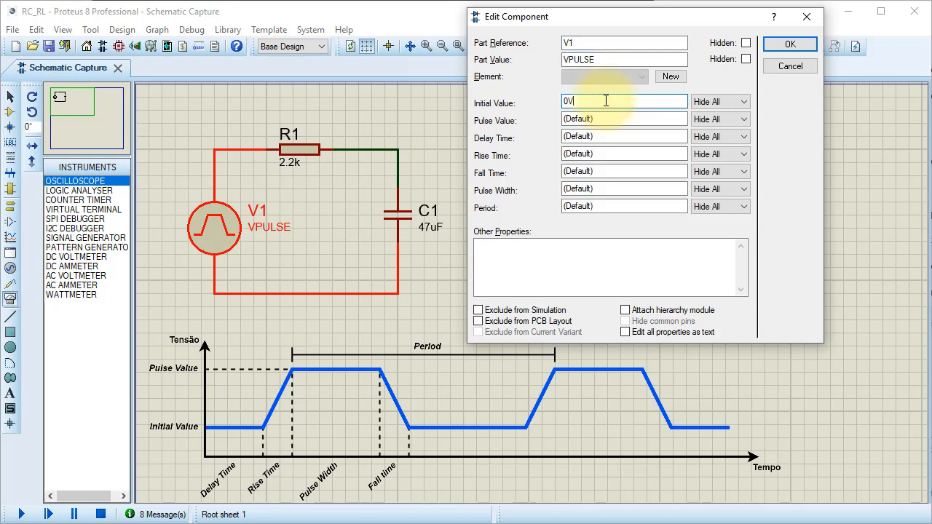
{"action": "left_click", "coordinate": [629, 119]}
{"action": "type", "text": "10"}
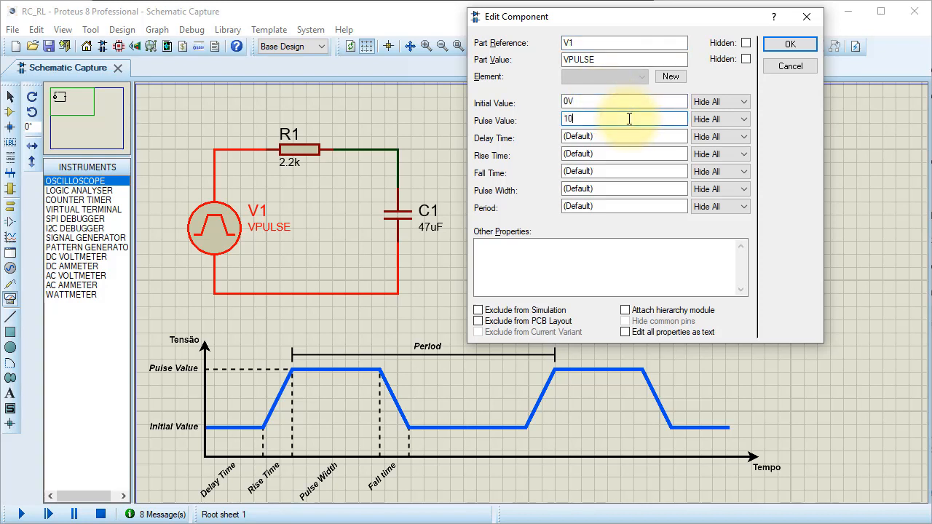
{"action": "type", "text": "V"}
- Set both the rise time and the fall time of the pulse source V1 to 1us
{"action": "left_click", "coordinate": [629, 154]}
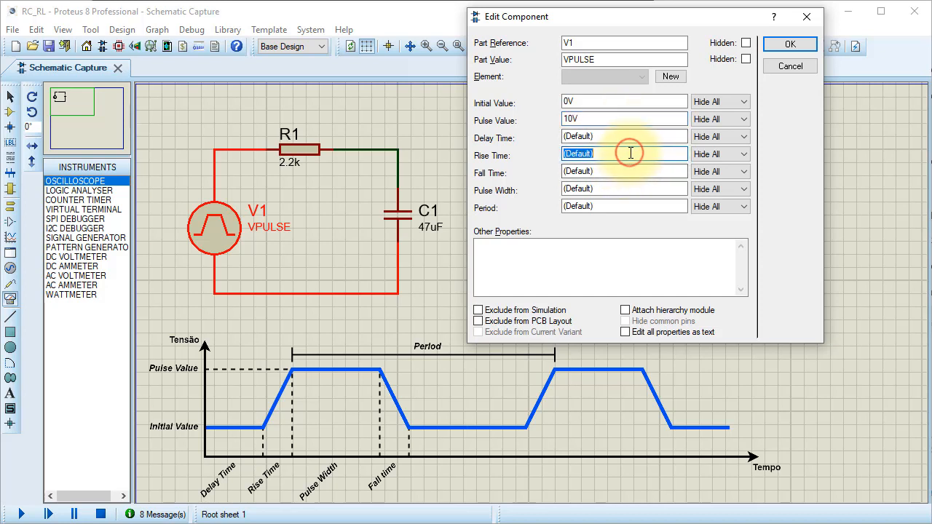
{"action": "type", "text": "1us"}
{"action": "left_click", "coordinate": [633, 168]}
{"action": "type", "text": "1u"}
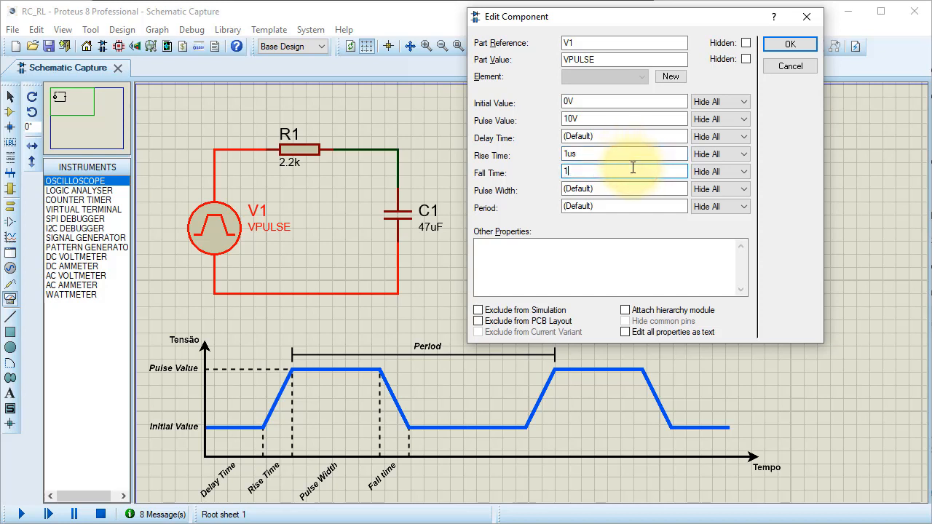
{"action": "type", "text": "s"}
- Set the delay time and the pulse width of the pulse source V1 to 1s each
{"action": "double_click", "coordinate": [634, 136]}
{"action": "type", "text": "1"}
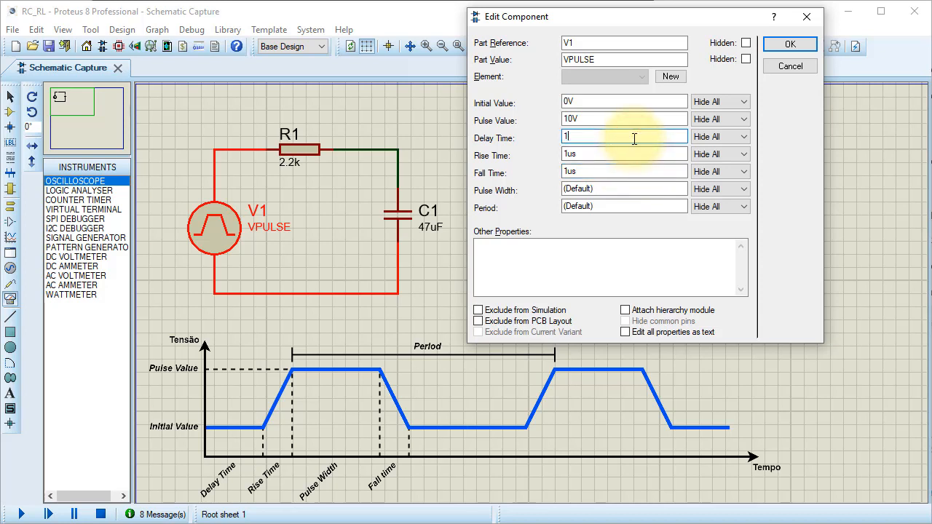
{"action": "type", "text": "s"}
{"action": "key", "text": "Tab"}
{"action": "key", "text": "Tab"}
{"action": "key", "text": "Tab"}
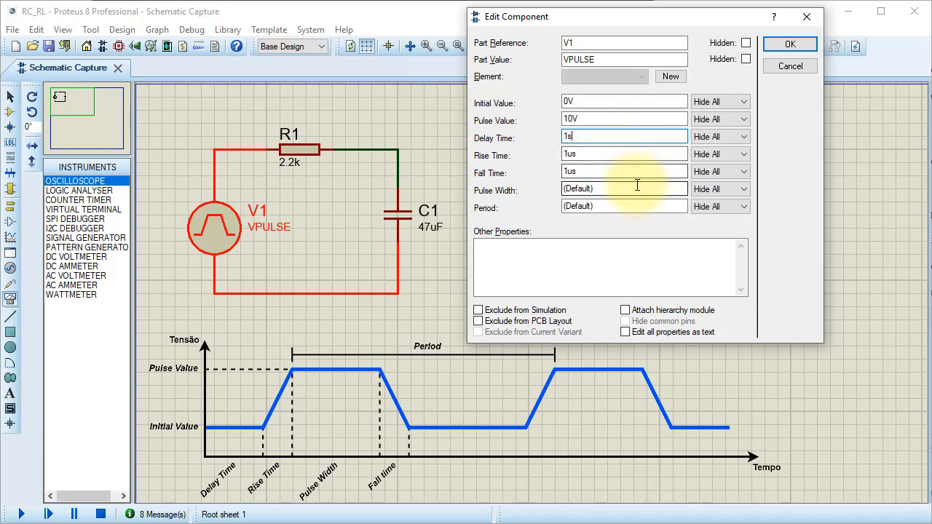
{"action": "type", "text": "1"}
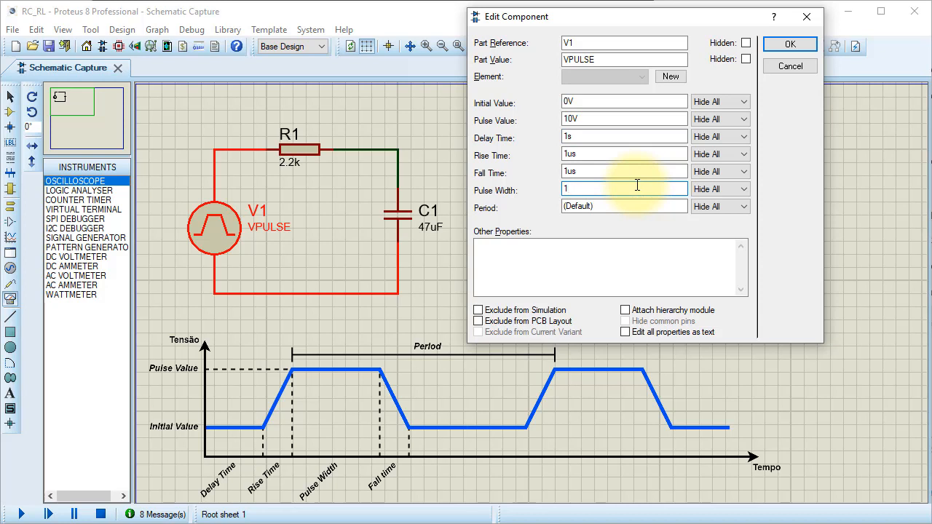
{"action": "type", "text": "s"}
- Set the period of the pulse source V1 to 2s and apply the component properties
{"action": "double_click", "coordinate": [639, 206]}
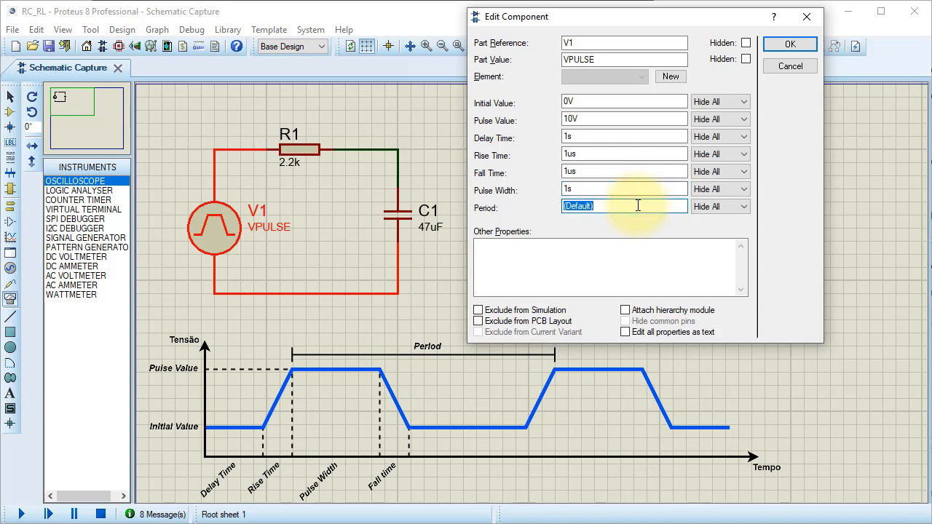
{"action": "type", "text": "2s"}
{"action": "left_click", "coordinate": [795, 45]}
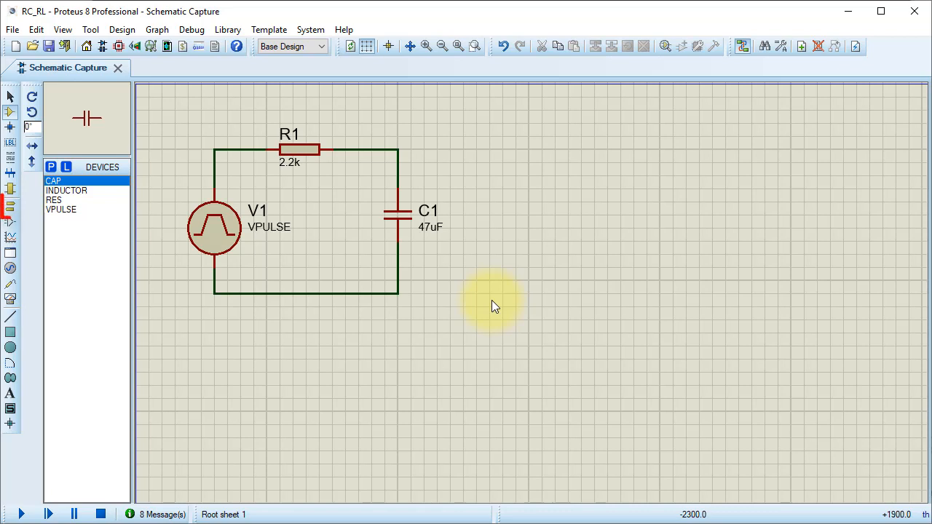
- Place a ground terminal below the circuit and wire it to the middle of the lower wire
{"action": "left_click", "coordinate": [10, 208]}
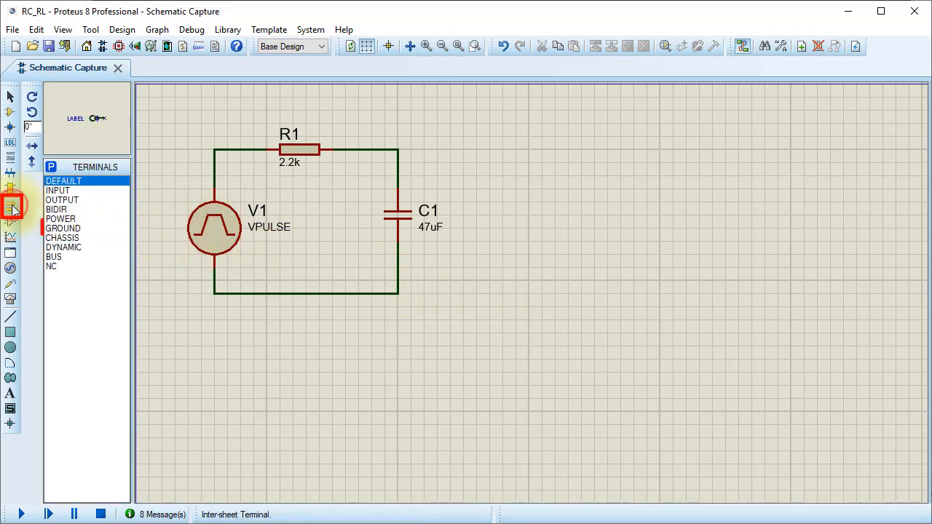
{"action": "left_click", "coordinate": [64, 229]}
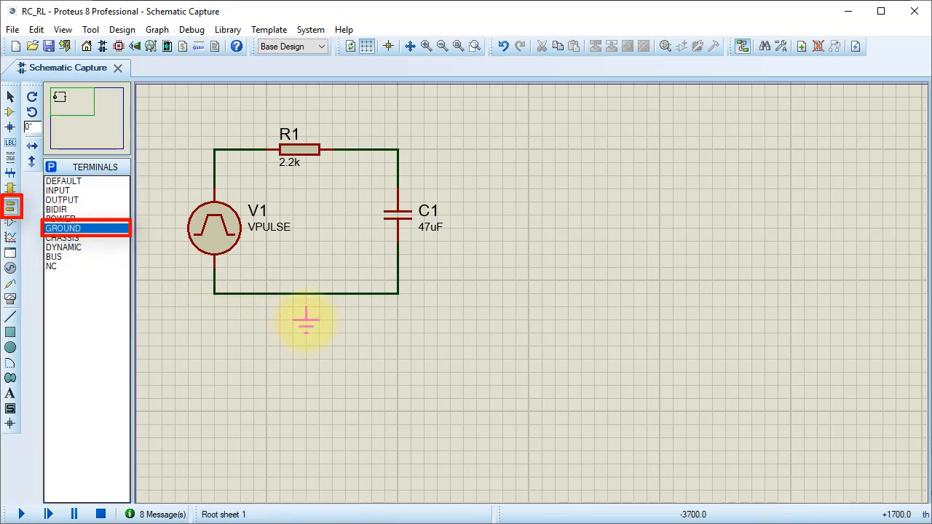
{"action": "left_click", "coordinate": [306, 320]}
{"action": "left_click", "coordinate": [306, 296]}
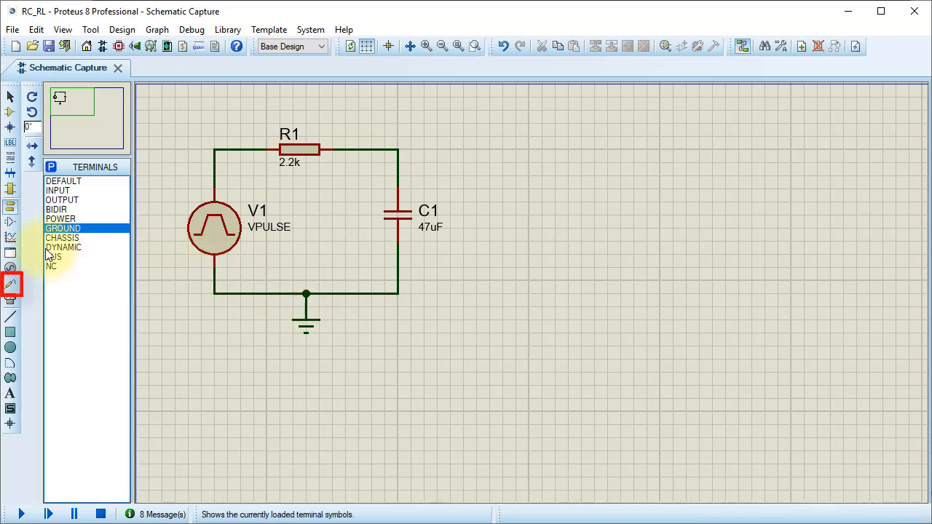
- Place voltage probes on the wire corners above V1 and C1, and a current probe on the wire between R1 and C1
{"action": "left_click", "coordinate": [12, 289]}
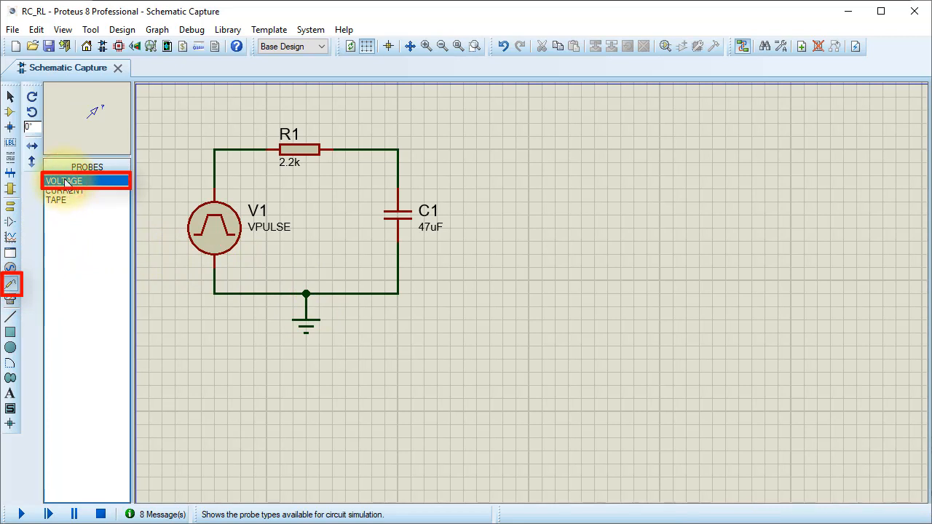
{"action": "left_click", "coordinate": [216, 142]}
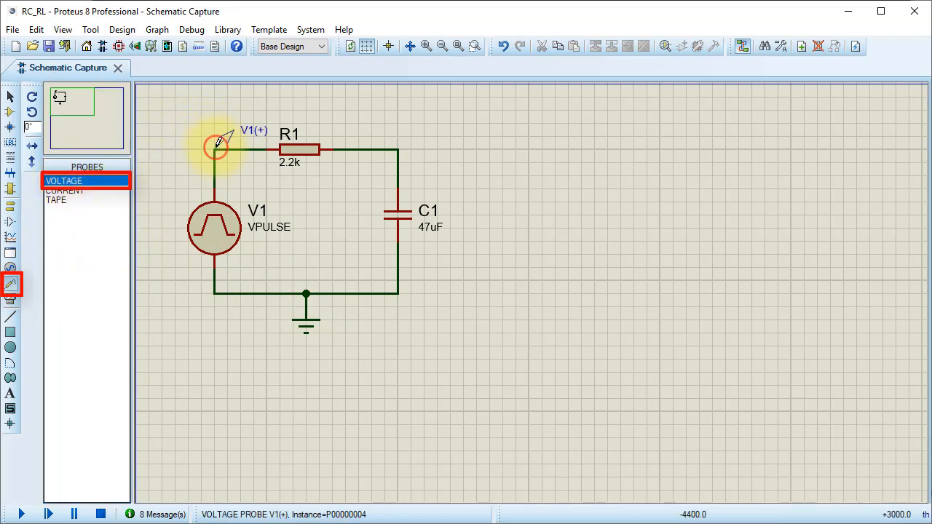
{"action": "left_click", "coordinate": [399, 145]}
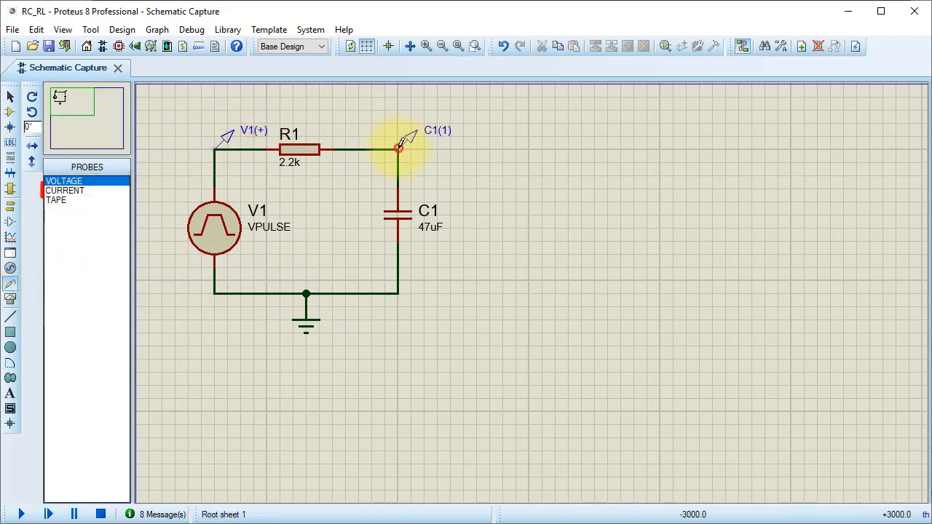
{"action": "left_click", "coordinate": [73, 192]}
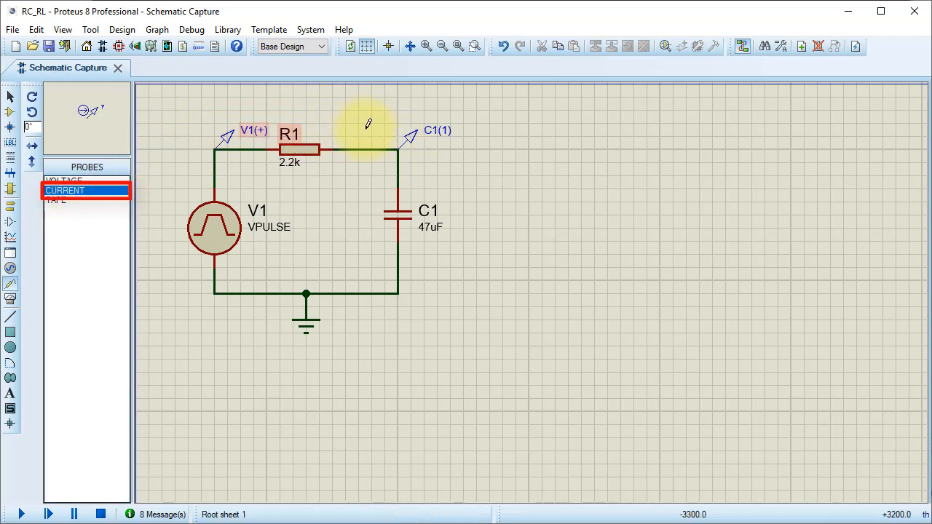
{"action": "left_click", "coordinate": [347, 146]}
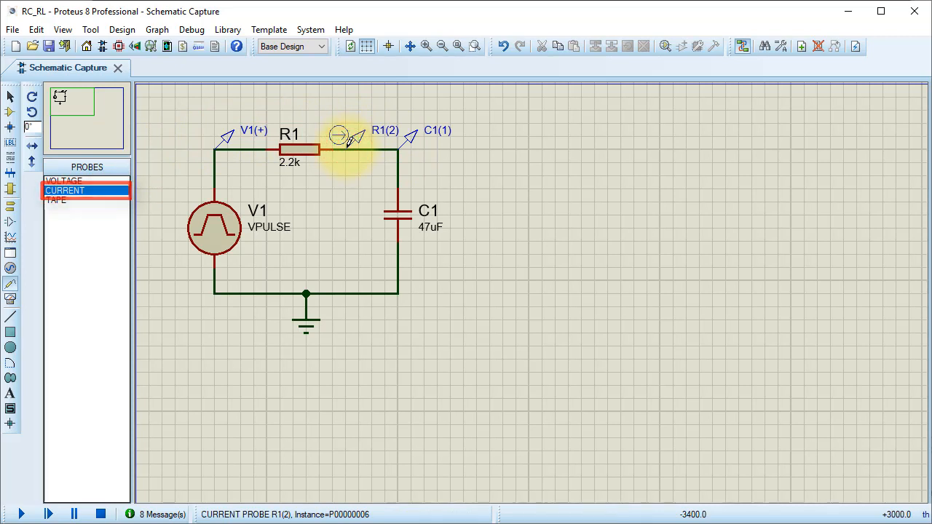
- Rename the source voltage probe as Vs, the current probe as I and the capacitor voltage probe as Vc
{"action": "double_click", "coordinate": [252, 136]}
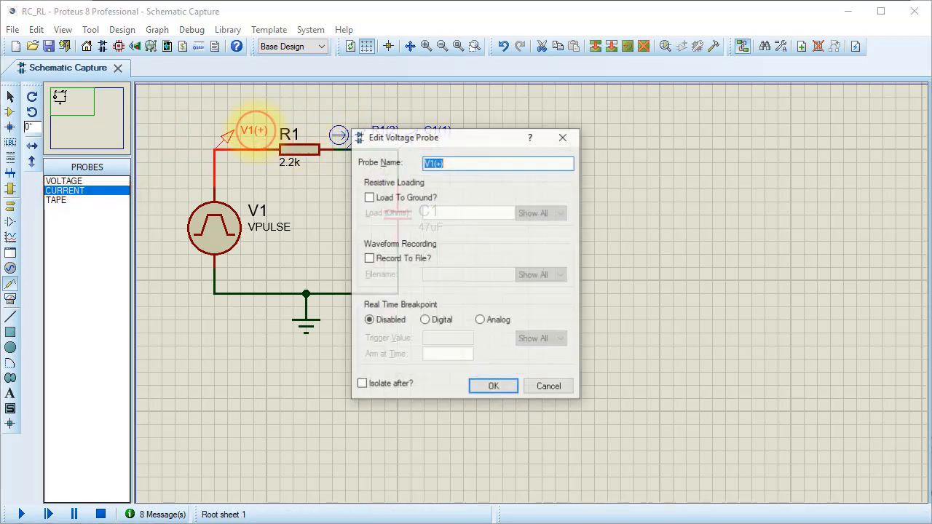
{"action": "type", "text": "Vs"}
{"action": "key", "text": "Return"}
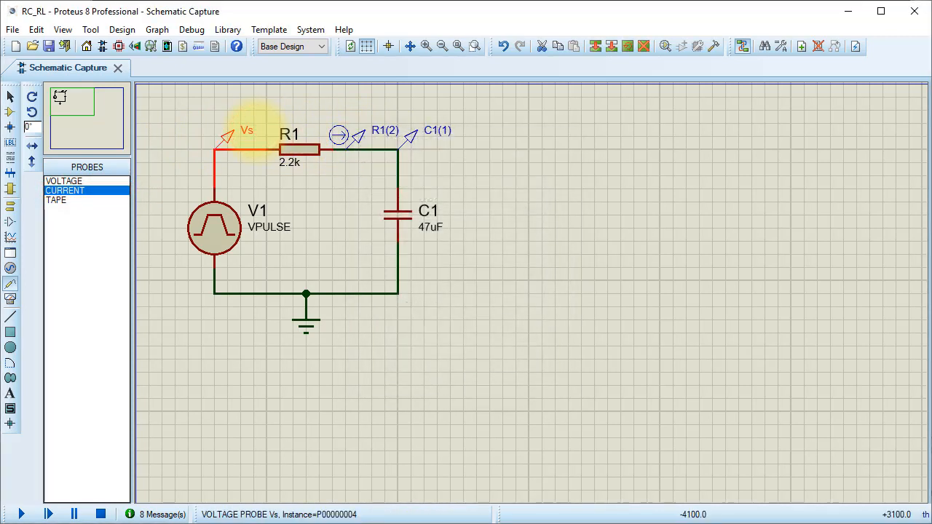
{"action": "double_click", "coordinate": [377, 132]}
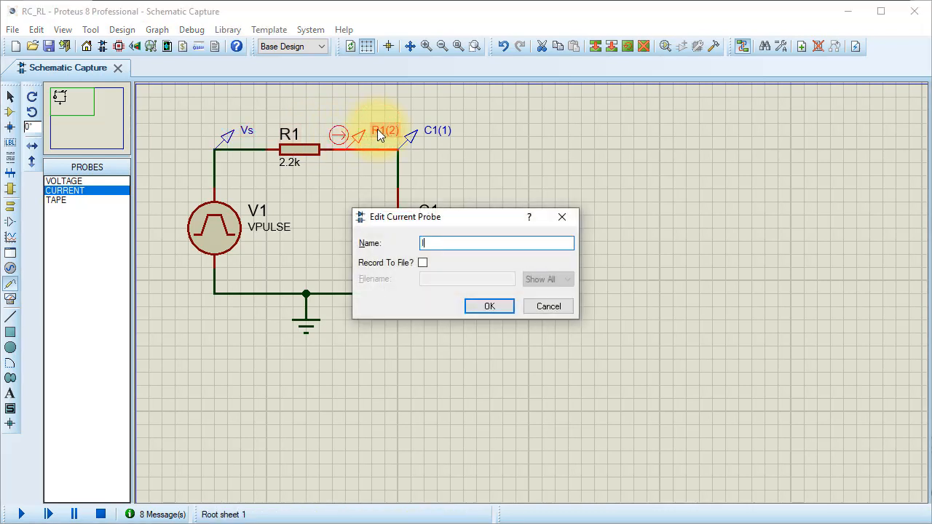
{"action": "key", "text": "Return"}
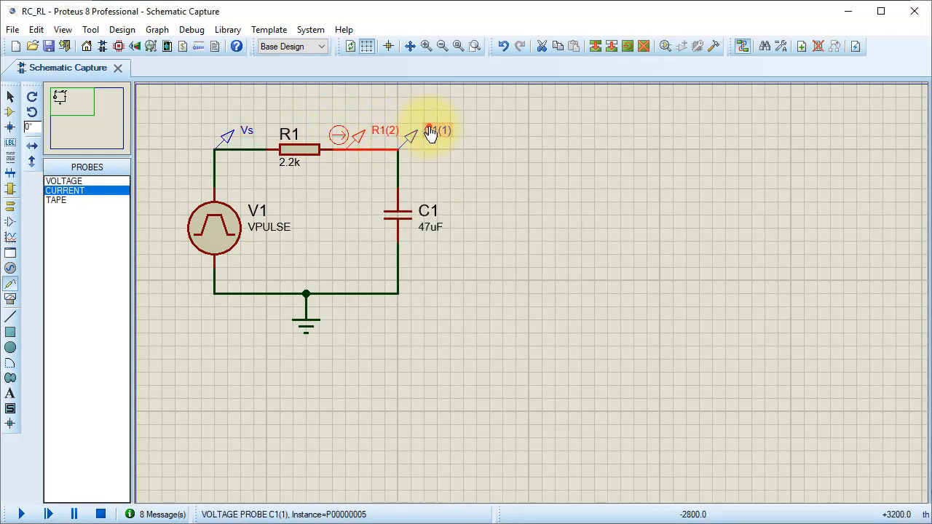
{"action": "double_click", "coordinate": [431, 133]}
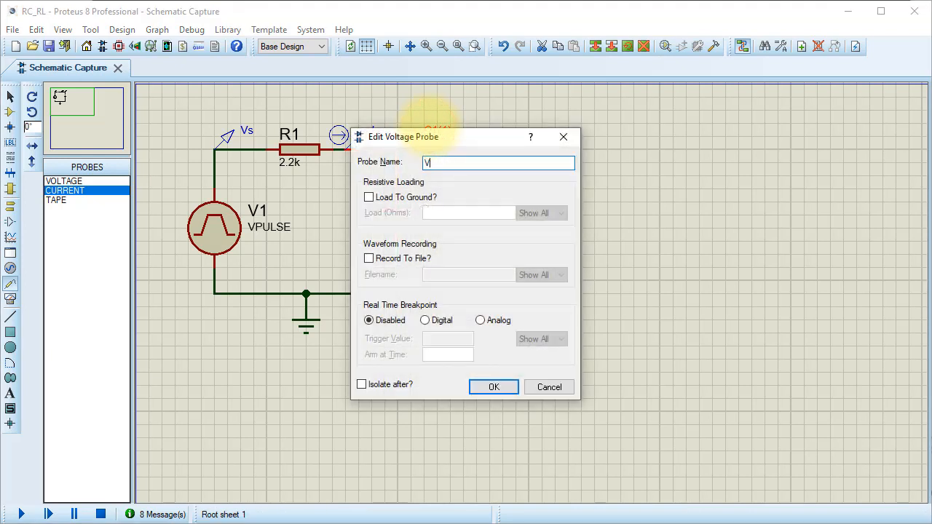
{"action": "key", "text": "Return"}
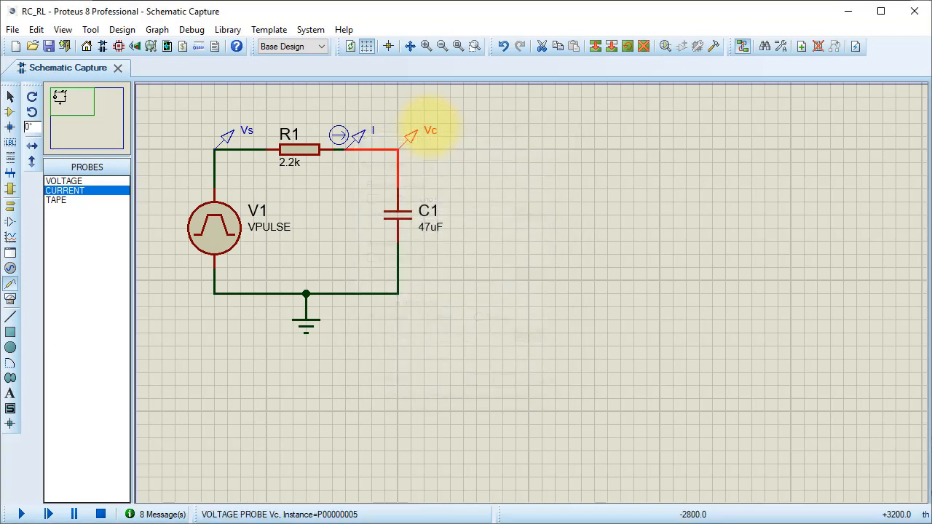
{"action": "left_click", "coordinate": [492, 152]}
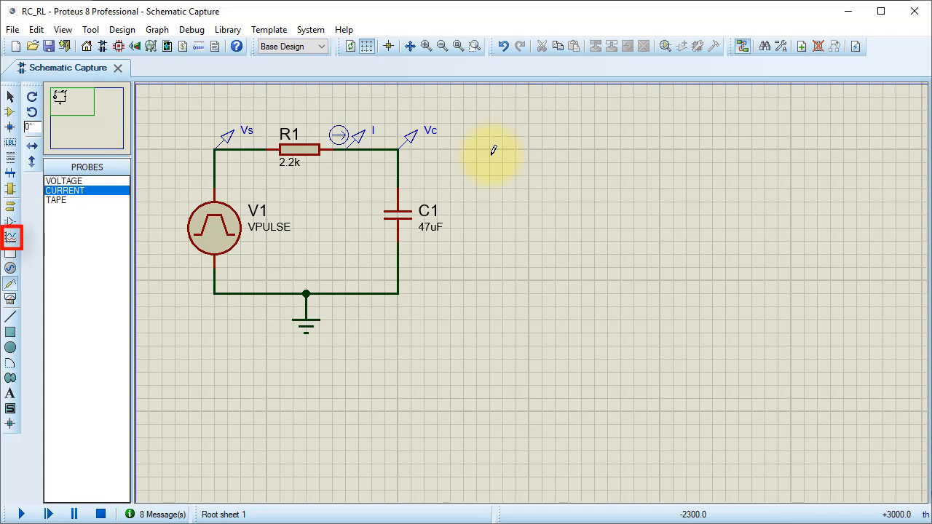
- Draw three equally sized wide analogue graphs, stacked one above another in the free area beside the RC circuit
{"action": "left_click", "coordinate": [11, 237]}
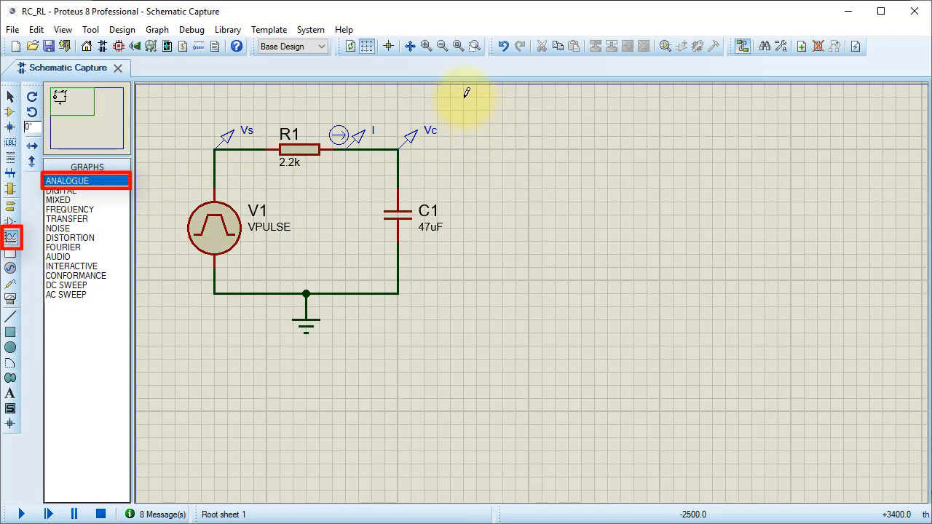
{"action": "left_click_drag", "start_coordinate": [464, 96], "coordinate": [908, 211]}
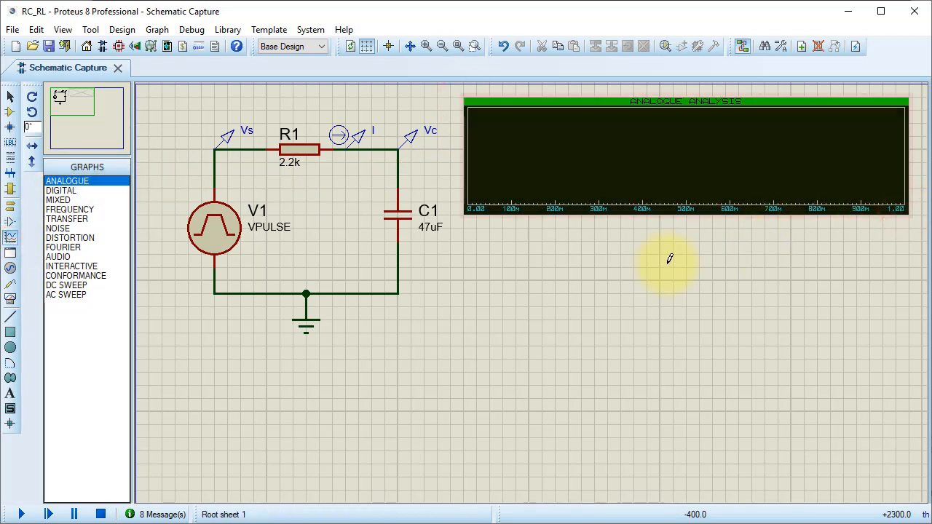
{"action": "left_click_drag", "start_coordinate": [464, 227], "coordinate": [909, 341]}
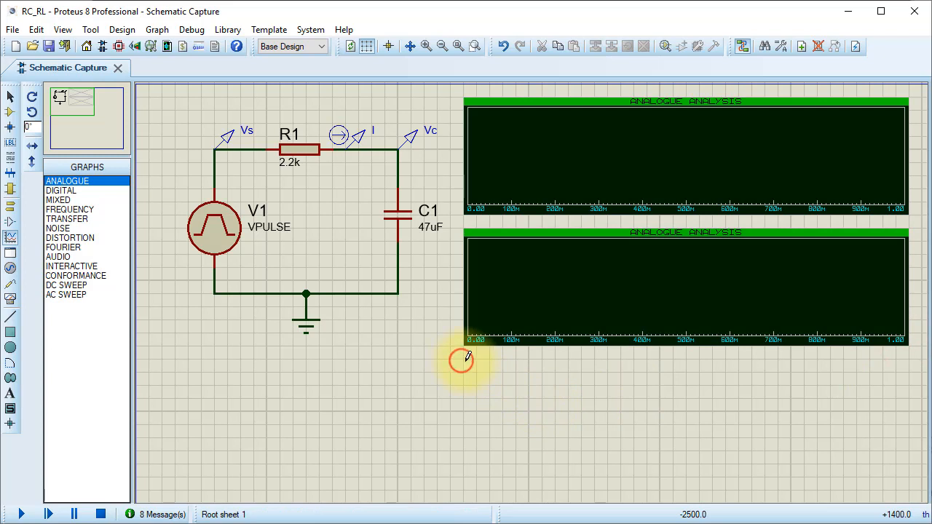
{"action": "left_click_drag", "start_coordinate": [464, 359], "coordinate": [909, 476]}
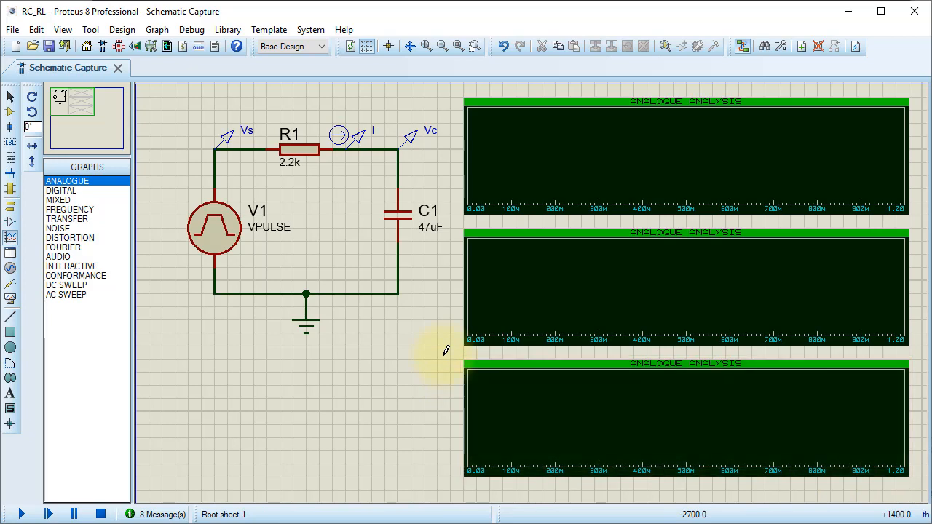
- Add a trace of the Vc probe to the uppermost analogue graph, using Vc as probe P1
{"action": "left_click", "coordinate": [532, 191]}
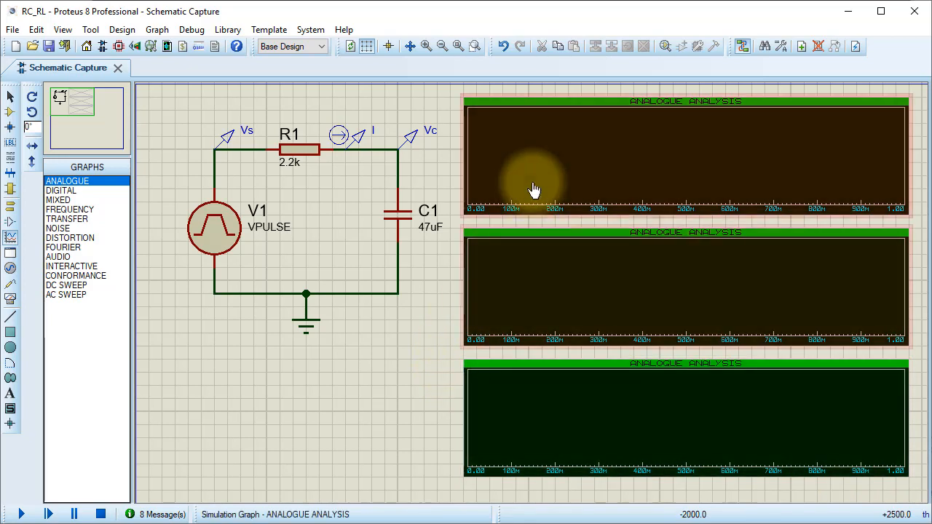
{"action": "right_click", "coordinate": [534, 131]}
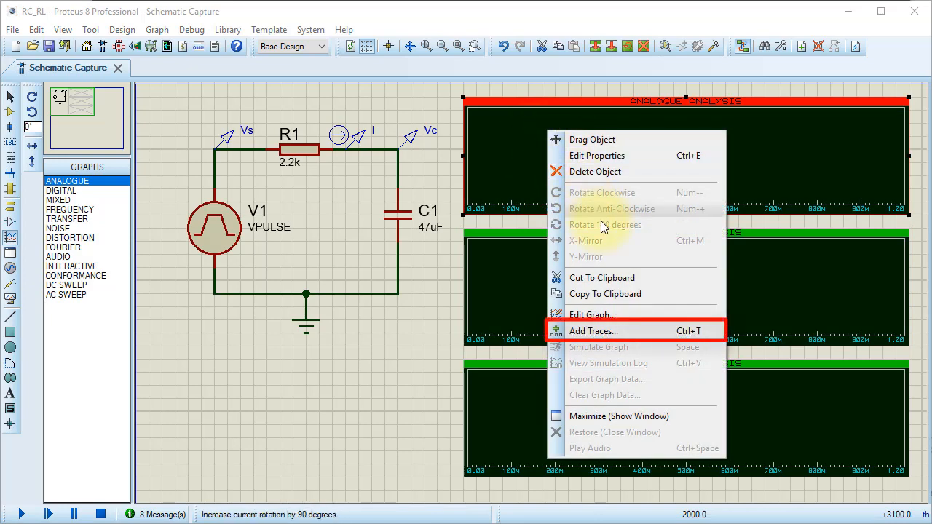
{"action": "left_click", "coordinate": [639, 331]}
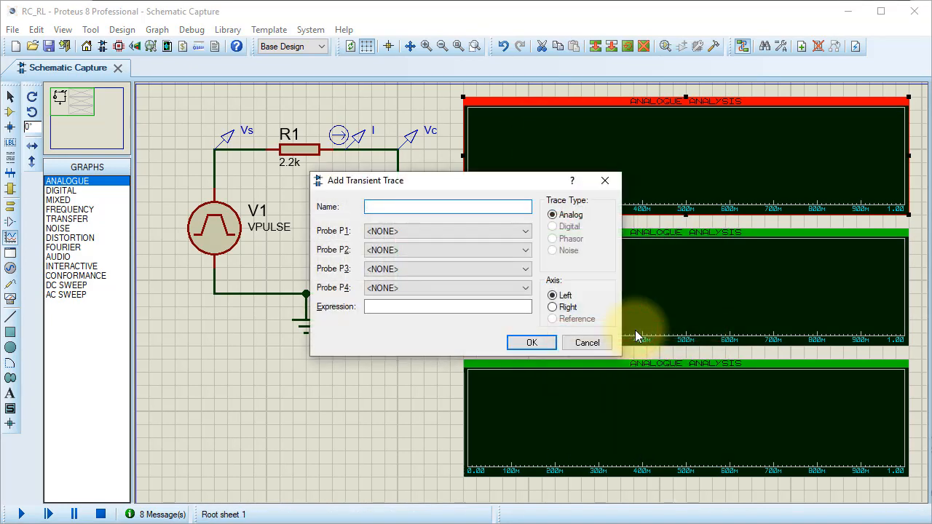
{"action": "left_click", "coordinate": [521, 232]}
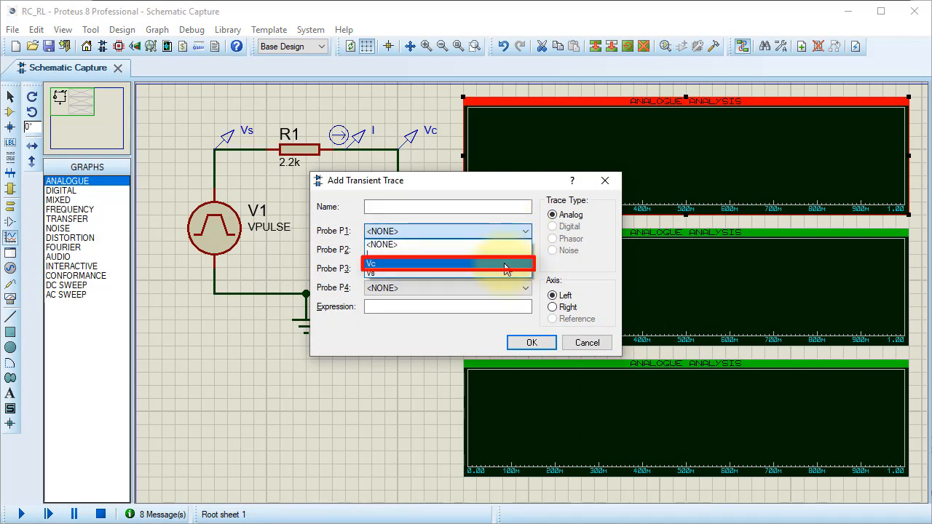
{"action": "left_click", "coordinate": [504, 263]}
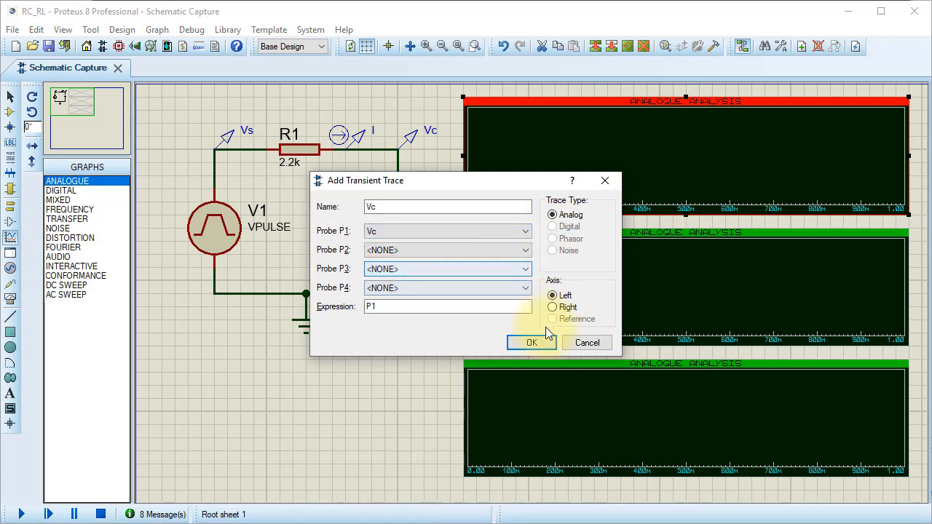
{"action": "left_click", "coordinate": [532, 343]}
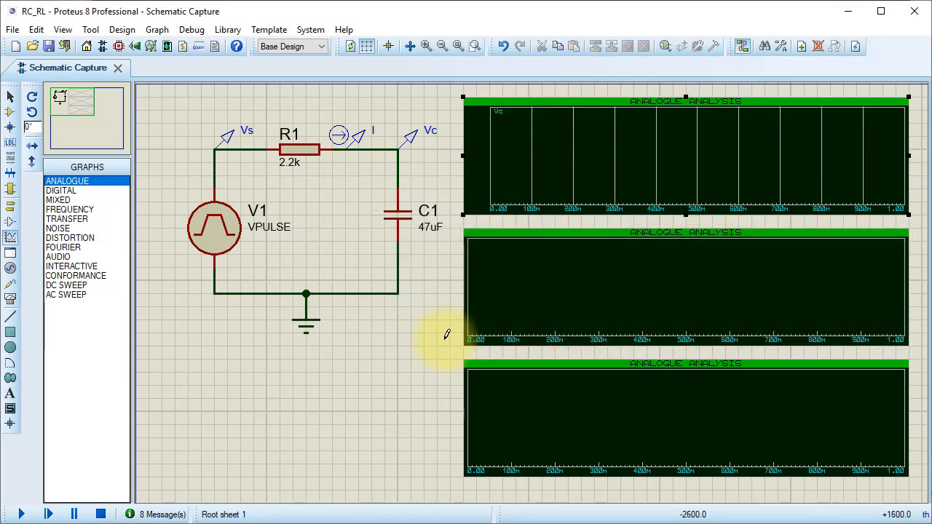
- Add a trace named VR to the middle graph, with Vs as probe P1, Vc as probe P2 and the expression P1-P2
{"action": "right_click", "coordinate": [495, 270]}
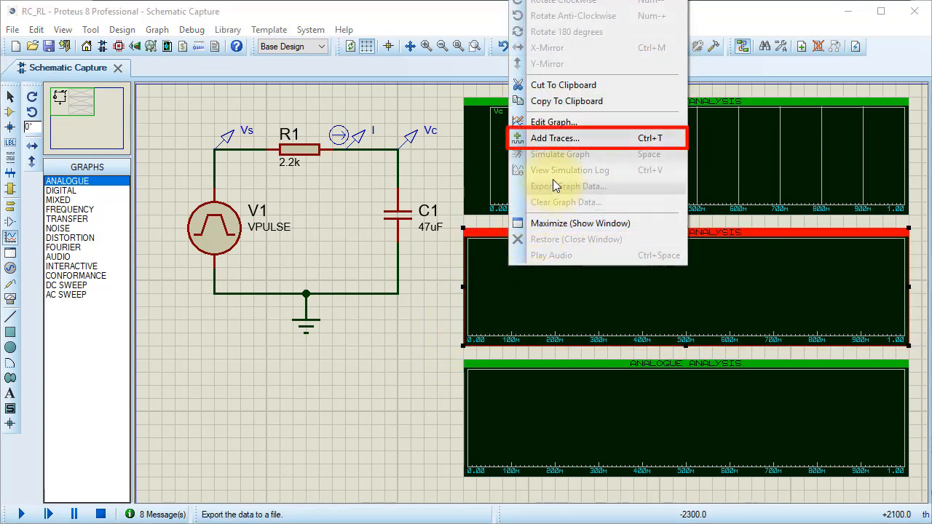
{"action": "left_click", "coordinate": [560, 139]}
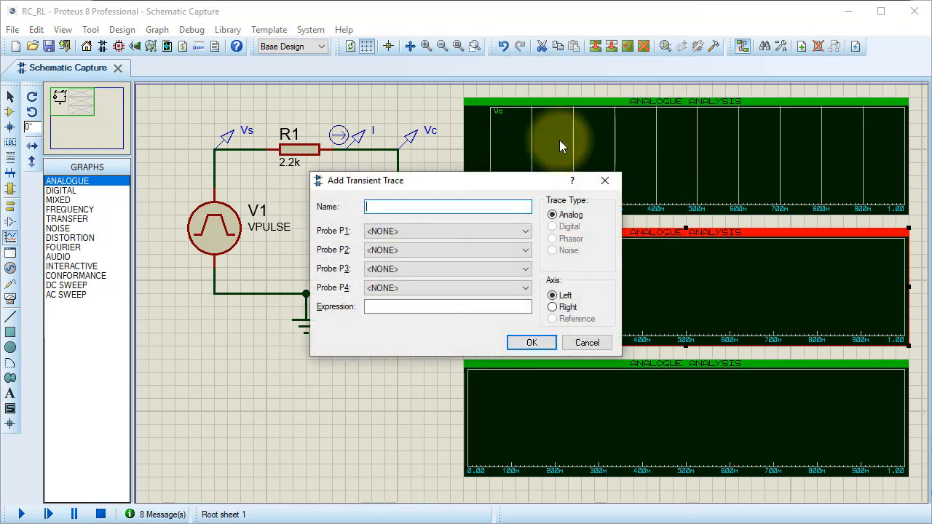
{"action": "left_click", "coordinate": [524, 231]}
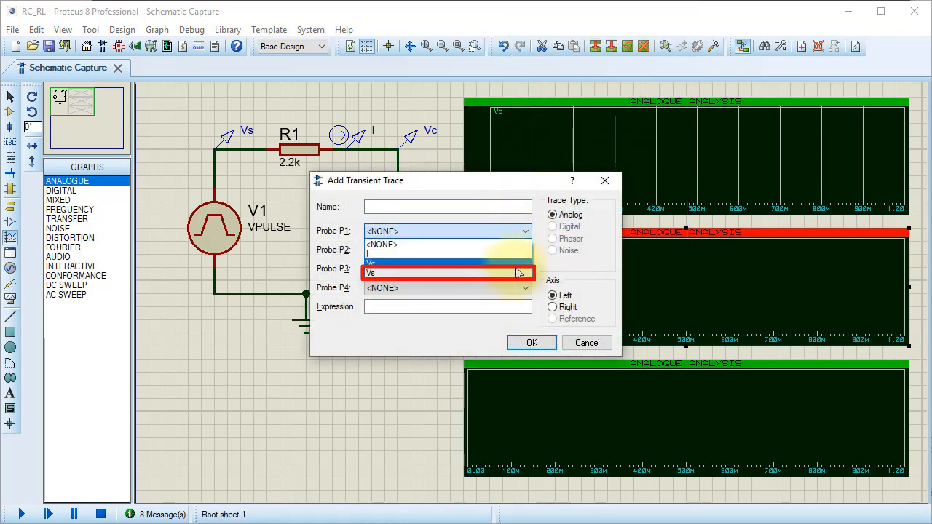
{"action": "left_click", "coordinate": [514, 273]}
{"action": "left_click", "coordinate": [524, 251]}
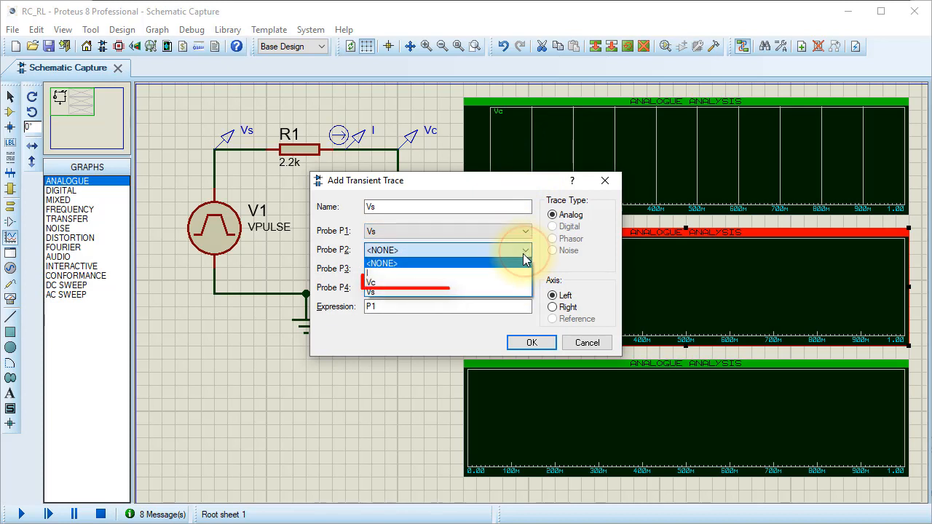
{"action": "left_click", "coordinate": [508, 284]}
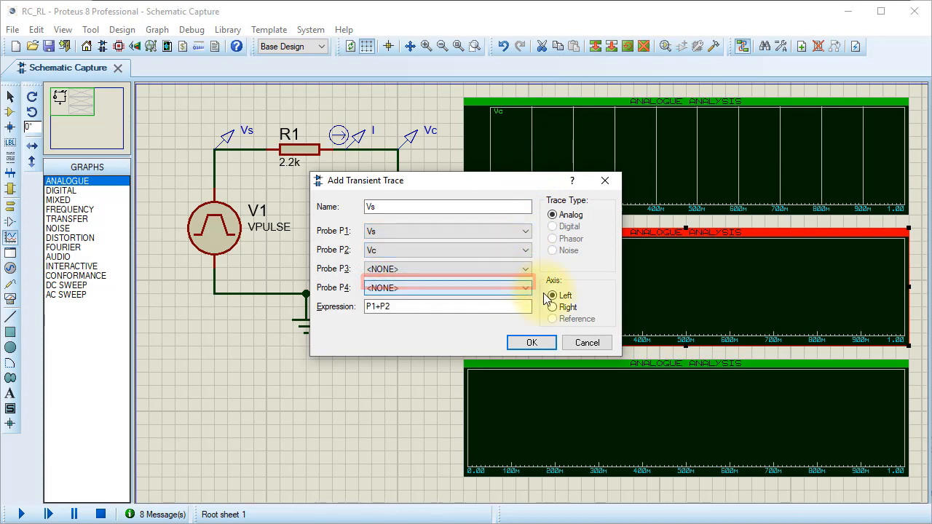
{"action": "left_click", "coordinate": [380, 307]}
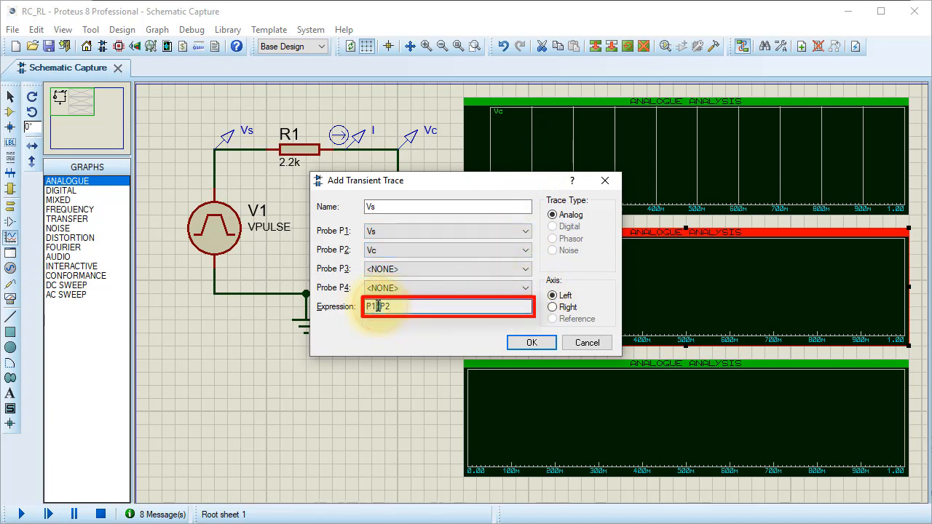
{"action": "type", "text": "-"}
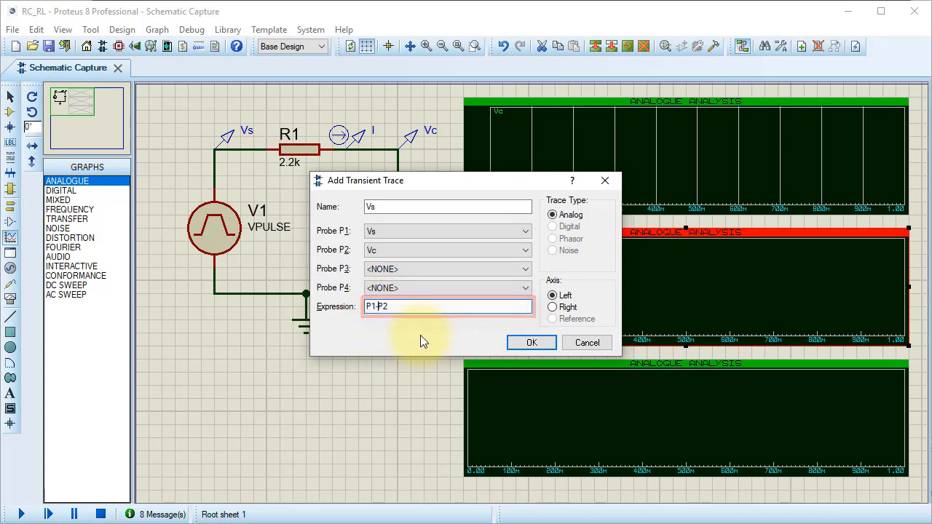
{"action": "left_click", "coordinate": [440, 210]}
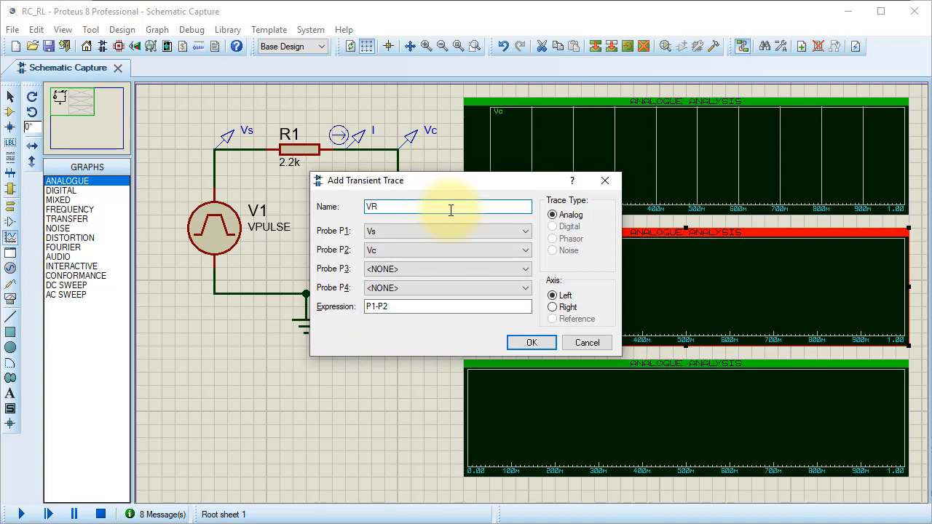
{"action": "left_click", "coordinate": [531, 344]}
{"action": "left_click", "coordinate": [430, 342]}
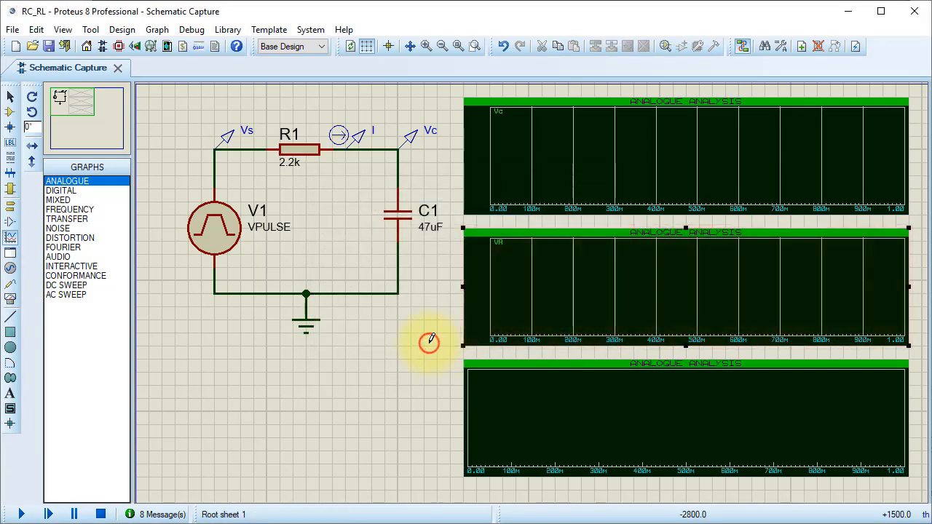
{"action": "left_click_drag", "start_coordinate": [432, 338], "coordinate": [522, 379]}
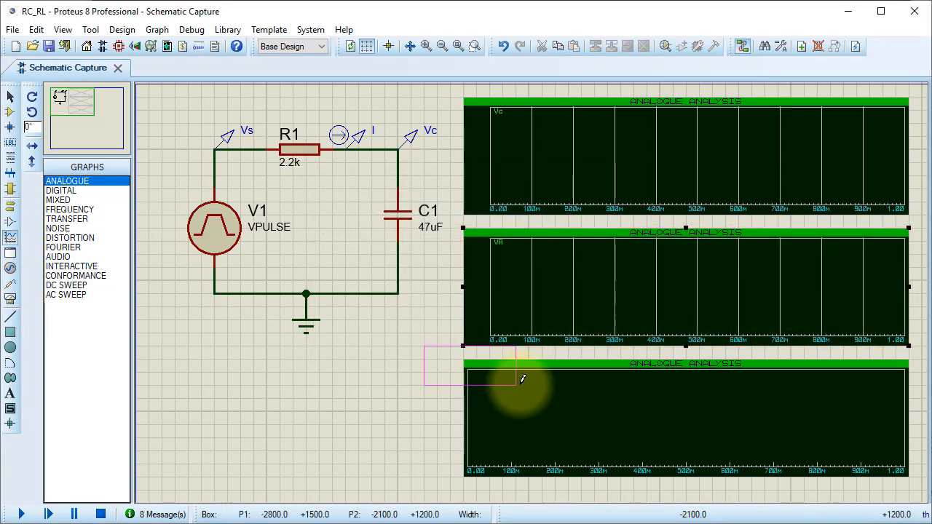
- Add a trace of the current probe I to the lowest analogue graph, using I as probe P1
{"action": "right_click", "coordinate": [522, 393]}
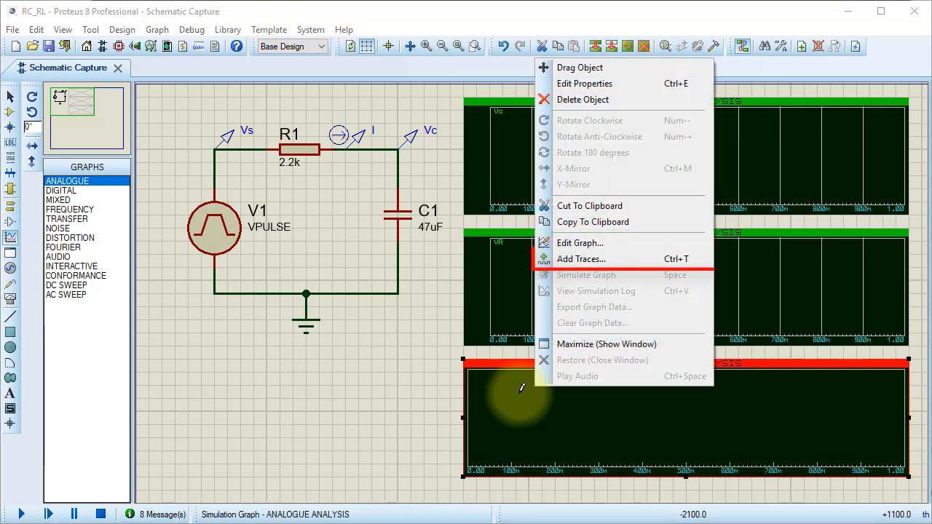
{"action": "left_click", "coordinate": [577, 259]}
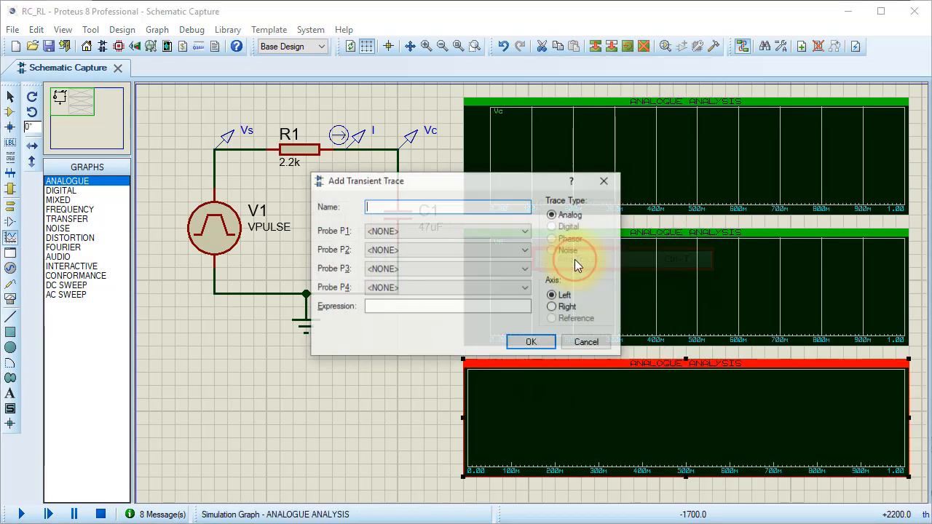
{"action": "left_click", "coordinate": [525, 232]}
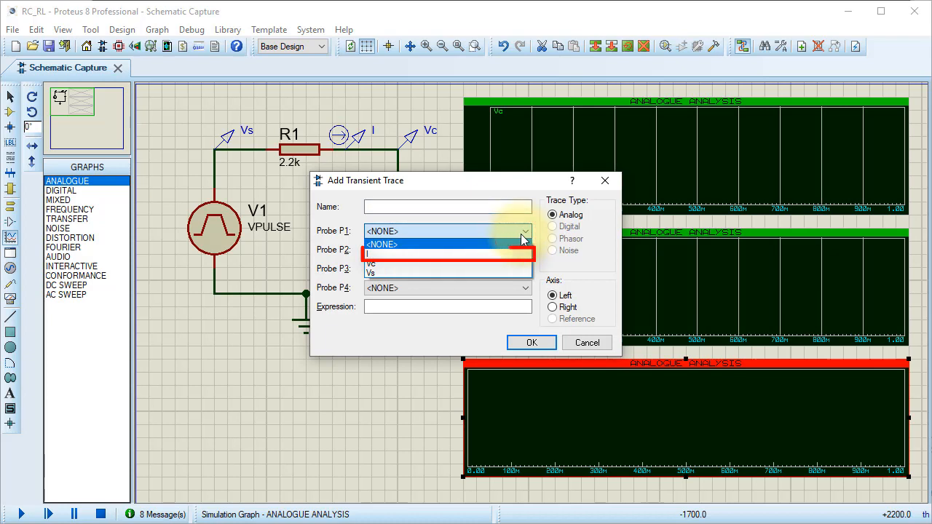
{"action": "left_click", "coordinate": [525, 254]}
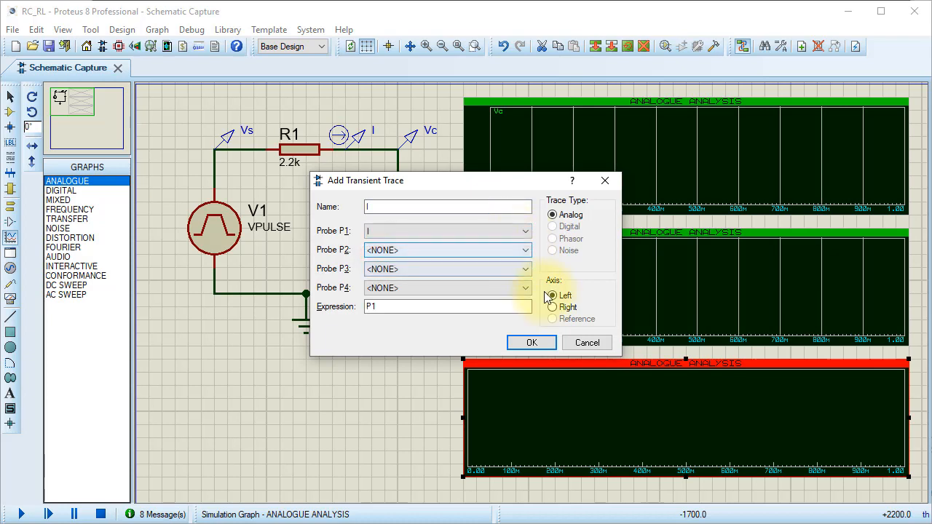
{"action": "left_click", "coordinate": [541, 343]}
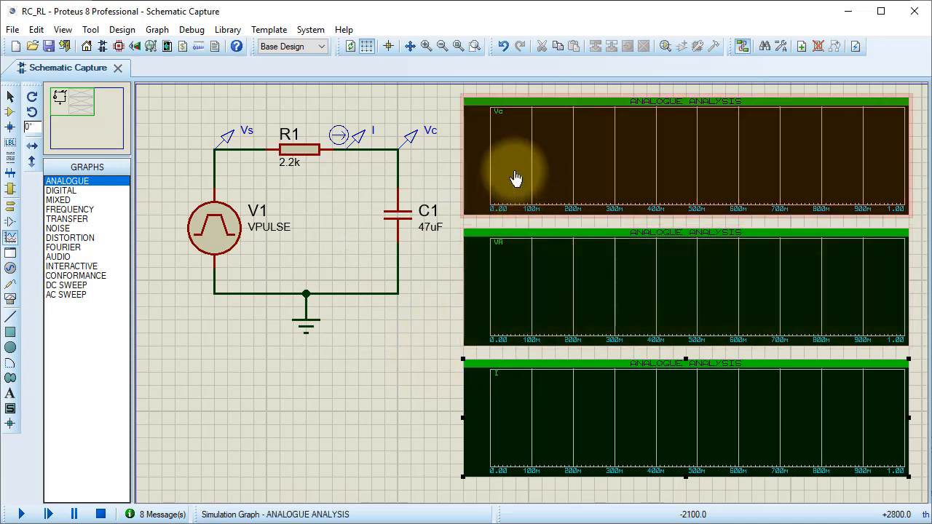
- Set the stop time of the Vc graph to 3 and simulate that graph
{"action": "double_click", "coordinate": [510, 167]}
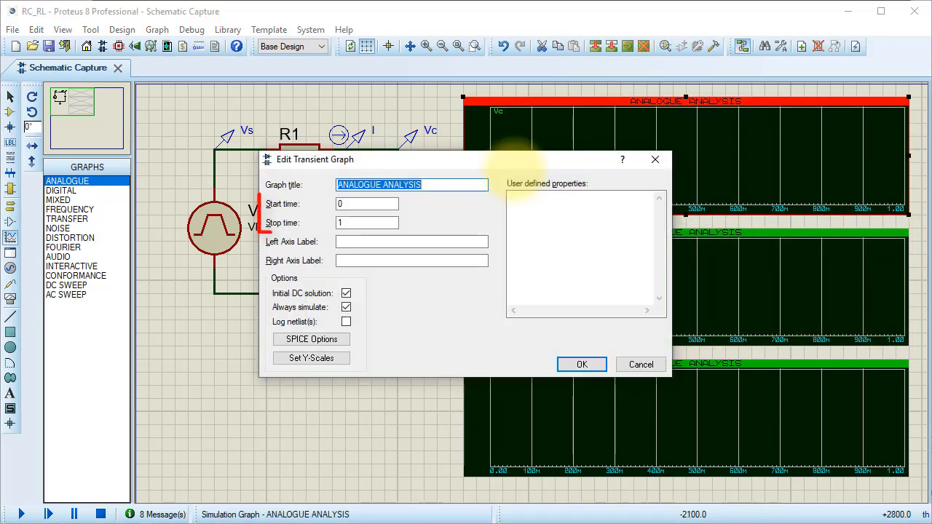
{"action": "left_click", "coordinate": [369, 221]}
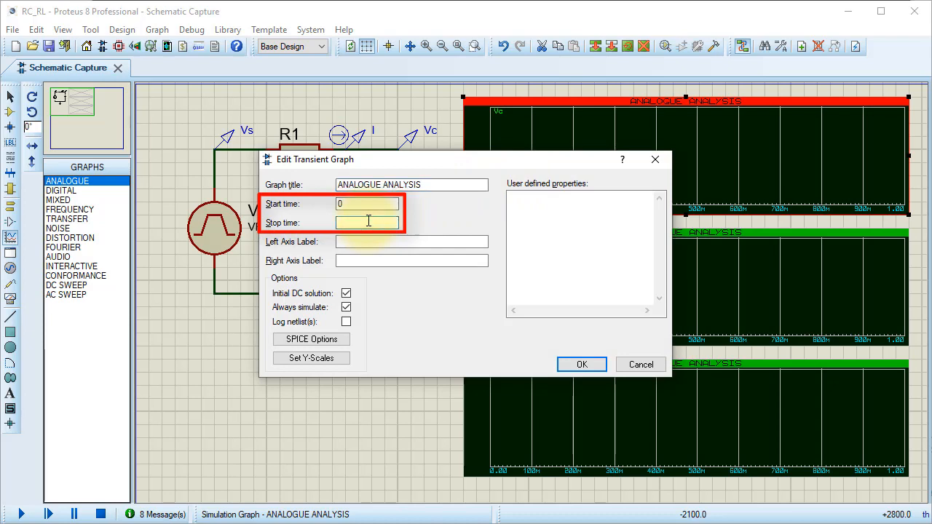
{"action": "type", "text": "3"}
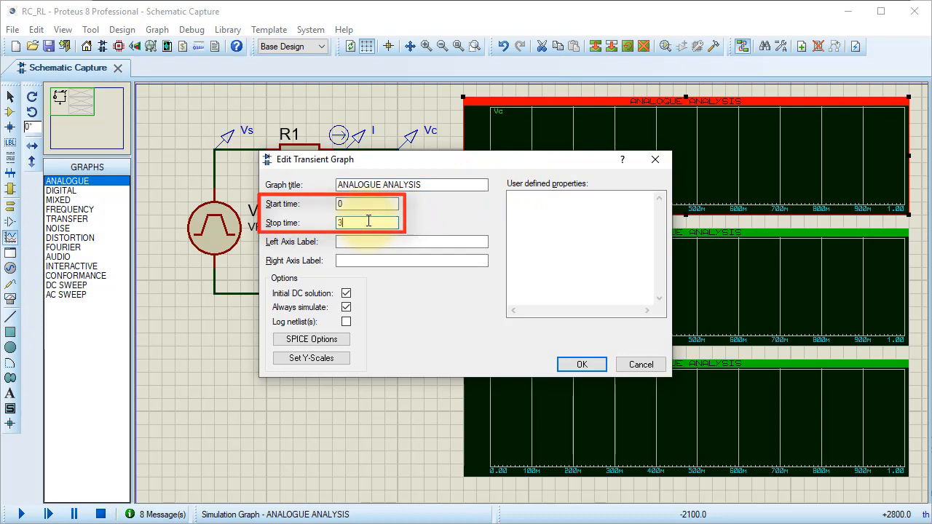
{"action": "left_click", "coordinate": [582, 365]}
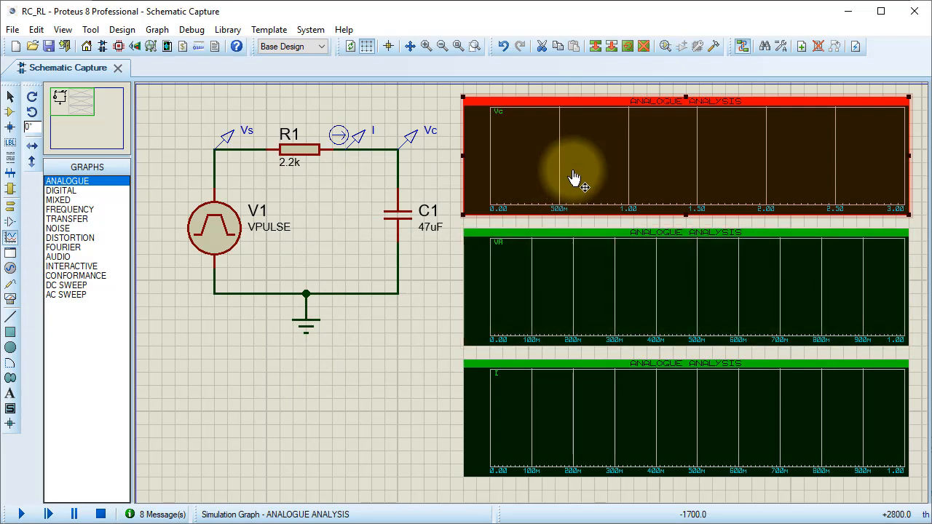
{"action": "right_click", "coordinate": [587, 184]}
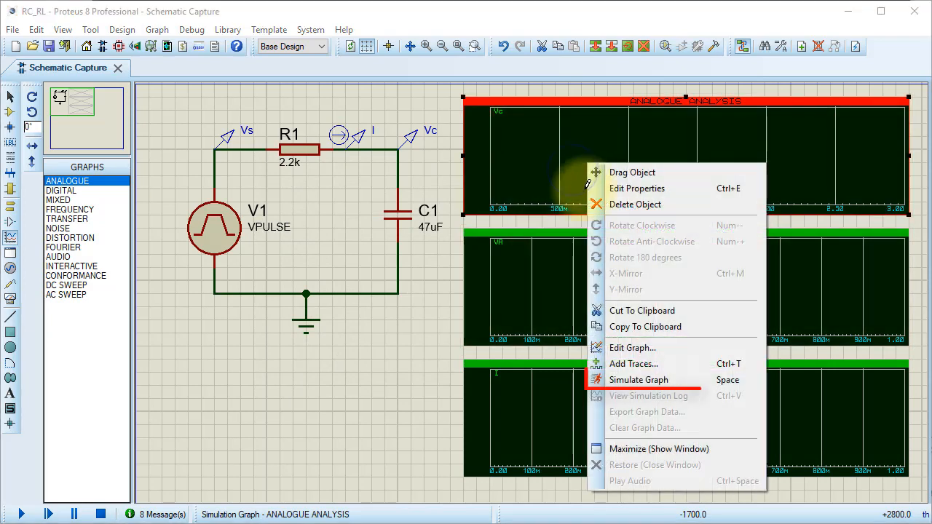
{"action": "left_click", "coordinate": [648, 384]}
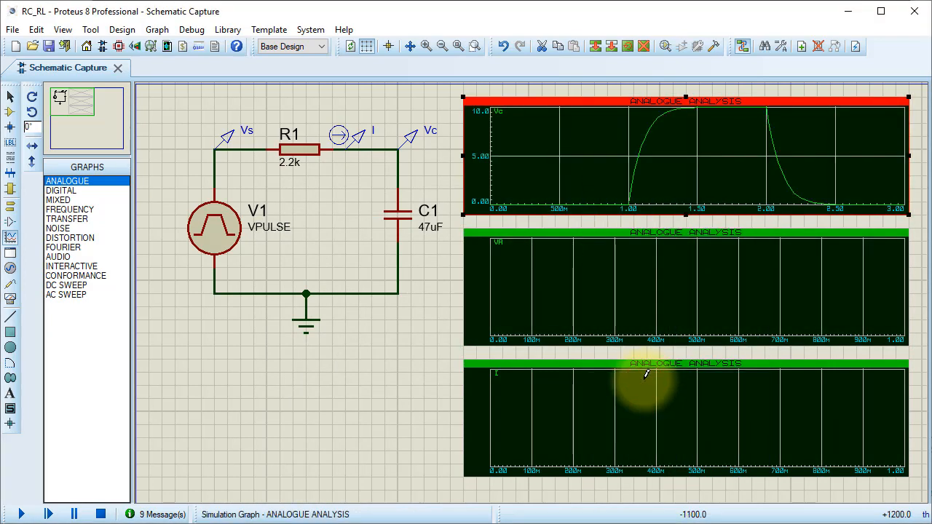
- Set the stop time of the VR graph to 3 and run its graph simulation
{"action": "double_click", "coordinate": [569, 285]}
{"action": "left_click", "coordinate": [389, 224]}
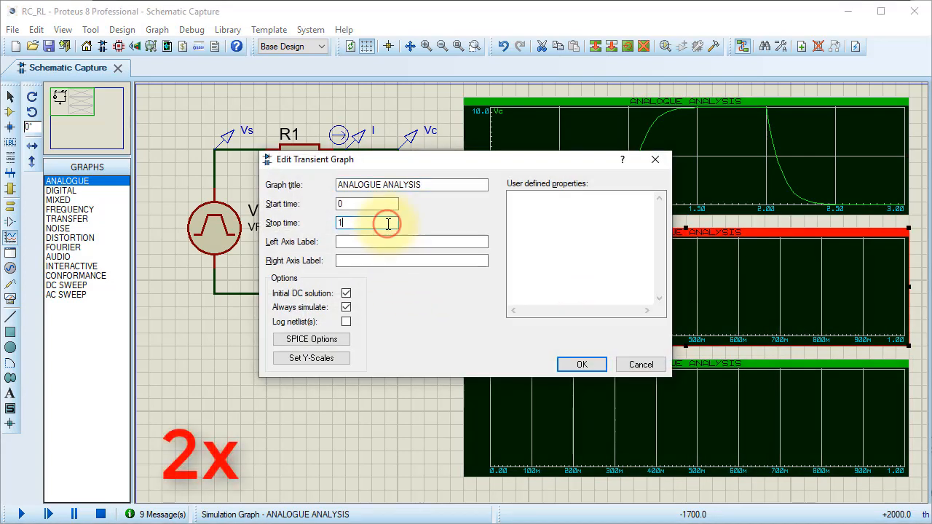
{"action": "key", "text": "BackSpace"}
{"action": "type", "text": "3"}
{"action": "left_click", "coordinate": [570, 364]}
{"action": "right_click", "coordinate": [566, 271]}
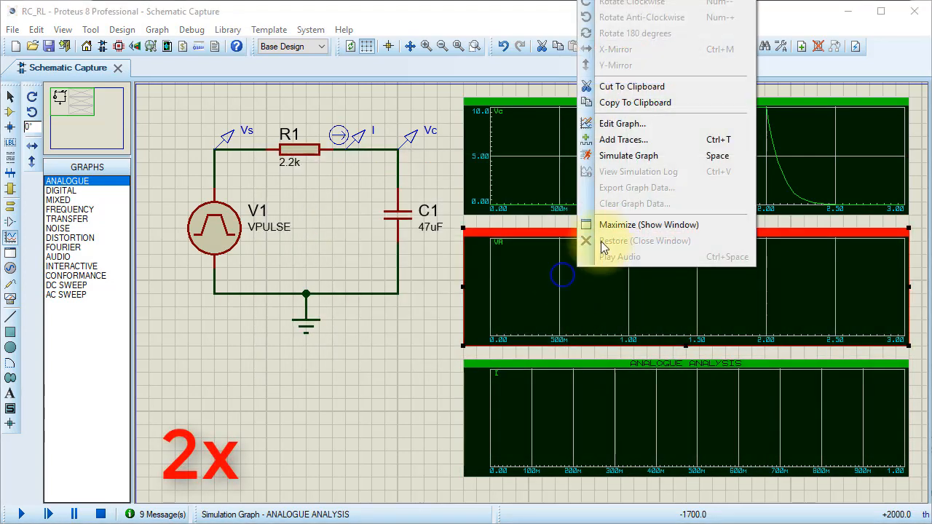
{"action": "left_click", "coordinate": [623, 156]}
- Set the stop time of the current graph I to 3 and run its graph simulation
{"action": "double_click", "coordinate": [556, 384]}
{"action": "left_click", "coordinate": [360, 223]}
{"action": "key", "text": "BackSpace"}
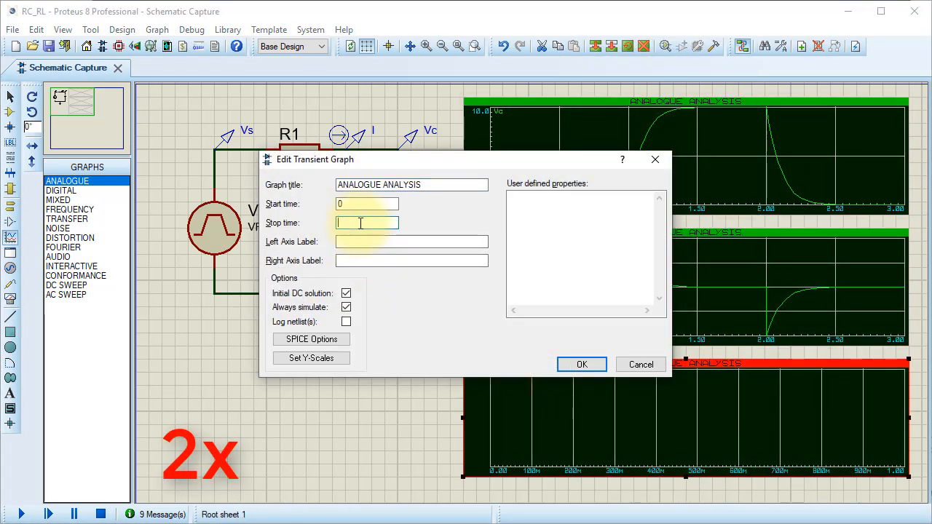
{"action": "type", "text": "3"}
{"action": "left_click", "coordinate": [582, 364]}
{"action": "right_click", "coordinate": [582, 384]}
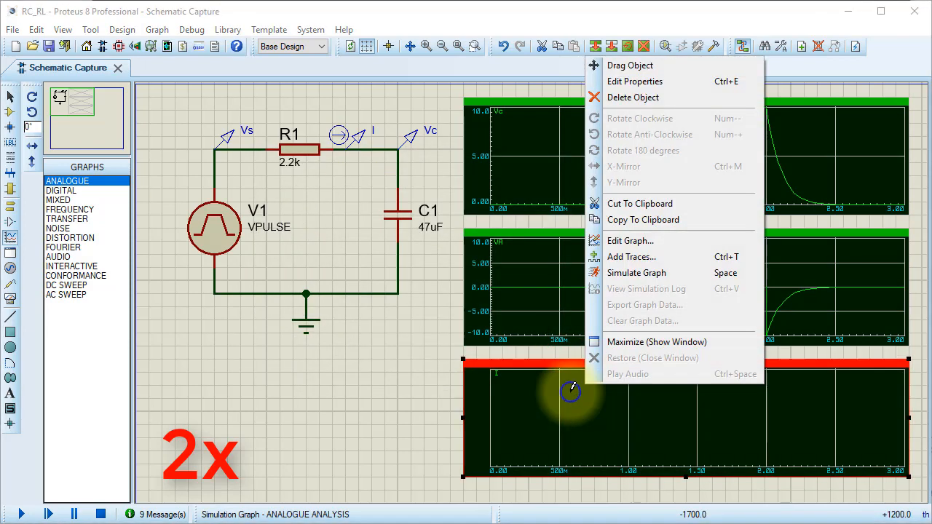
{"action": "left_click", "coordinate": [617, 278]}
{"action": "left_click", "coordinate": [434, 297]}
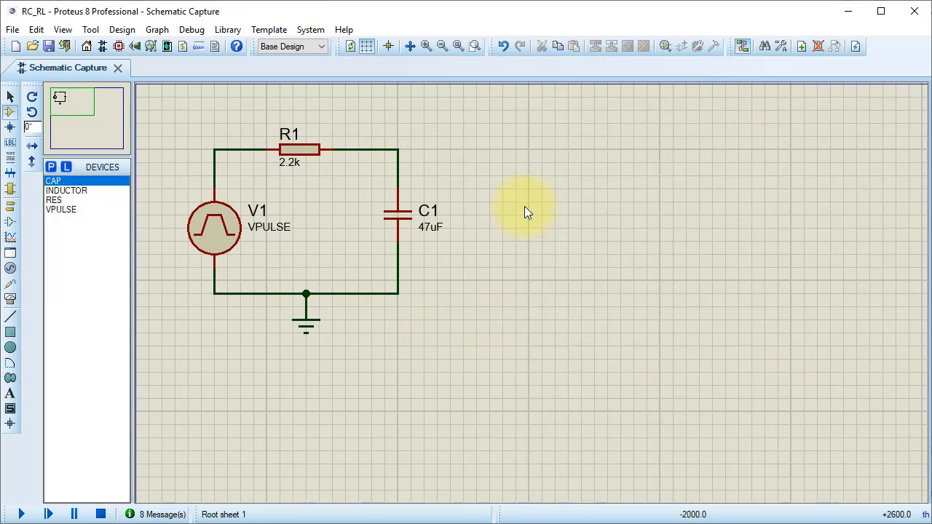
- Place an oscilloscope beside the circuit and wire channel A to the V1–R1 node and channel B to the R1–C1 node
{"action": "left_click", "coordinate": [11, 300]}
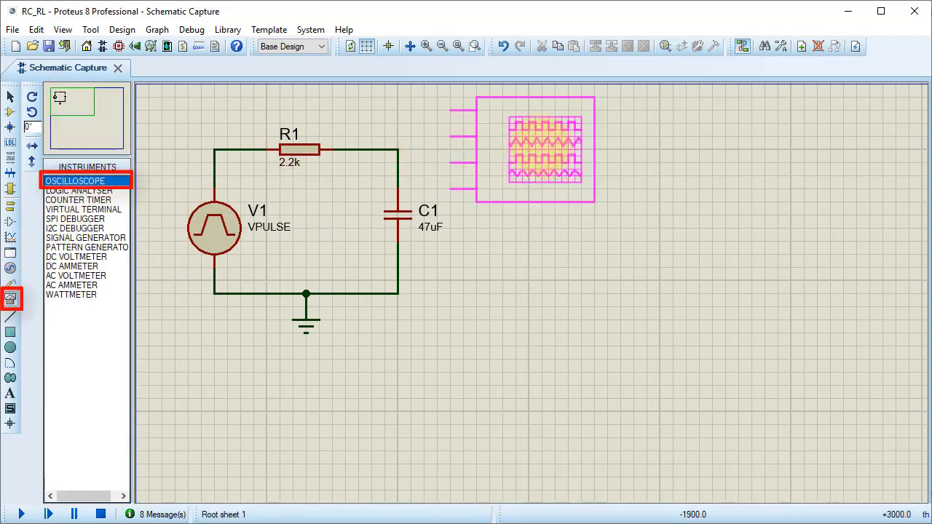
{"action": "left_click", "coordinate": [500, 141]}
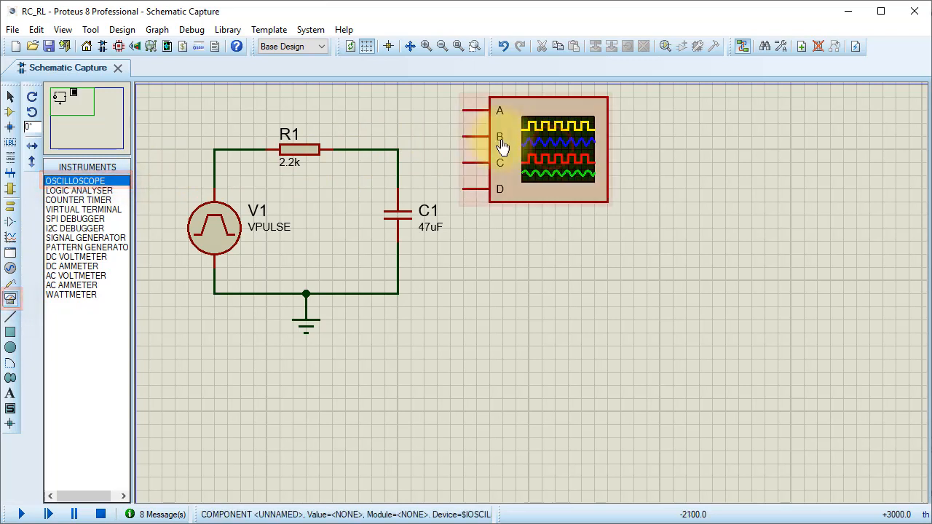
{"action": "left_click", "coordinate": [462, 109]}
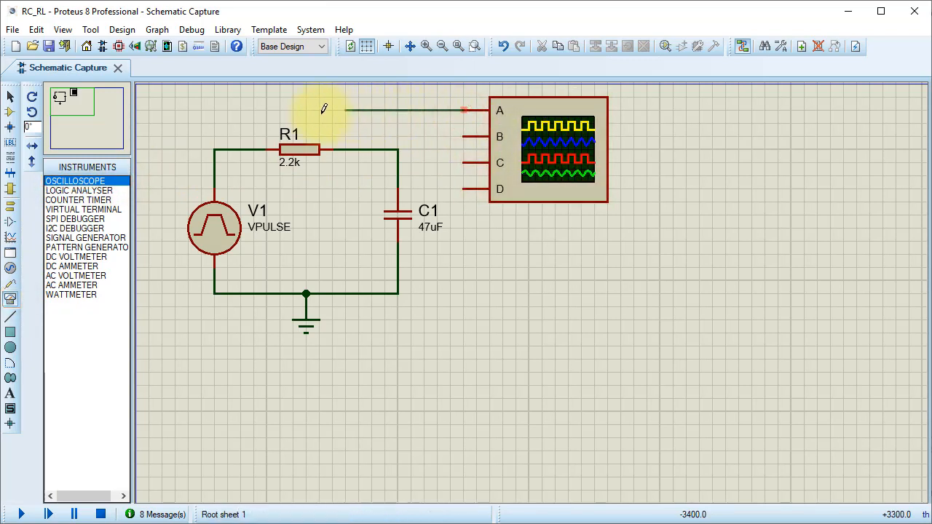
{"action": "left_click", "coordinate": [214, 149]}
{"action": "left_click", "coordinate": [398, 149]}
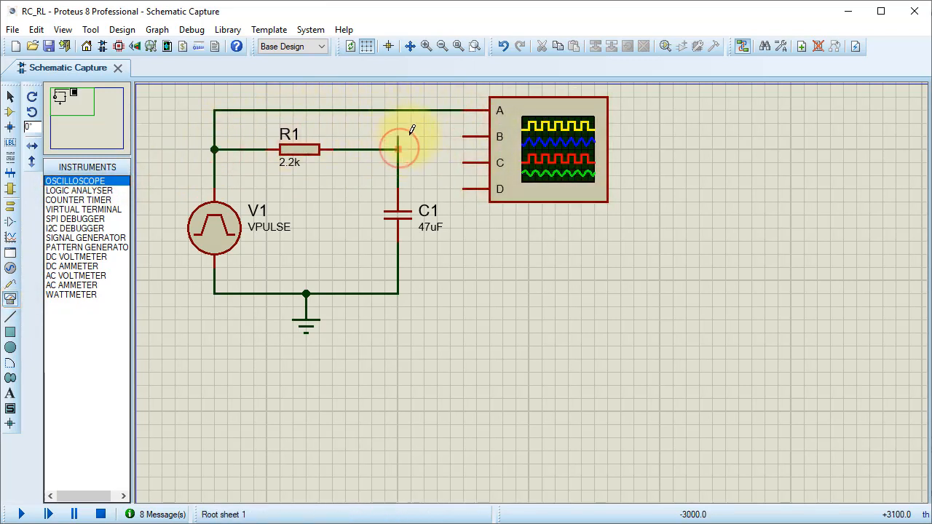
{"action": "left_click", "coordinate": [462, 136]}
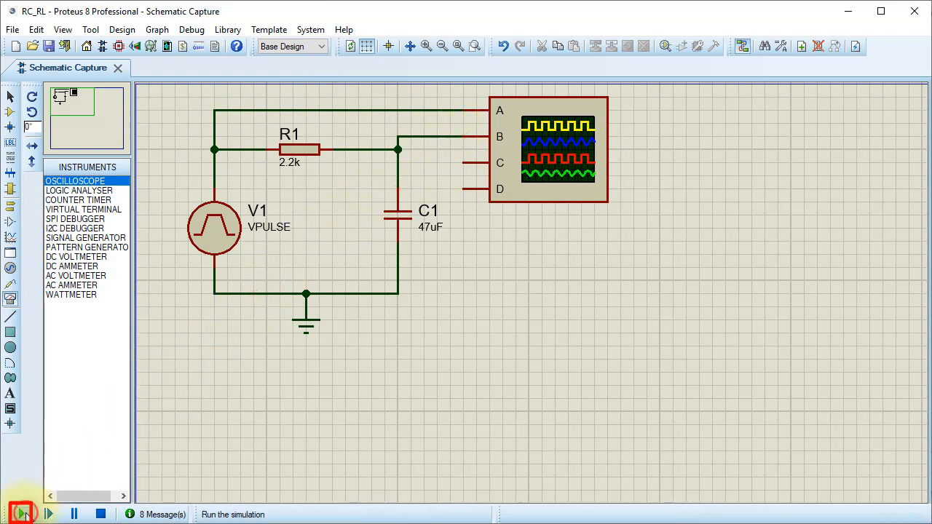
- Run the simulation and set oscilloscope channels A and B to DC coupling
{"action": "left_click", "coordinate": [21, 514]}
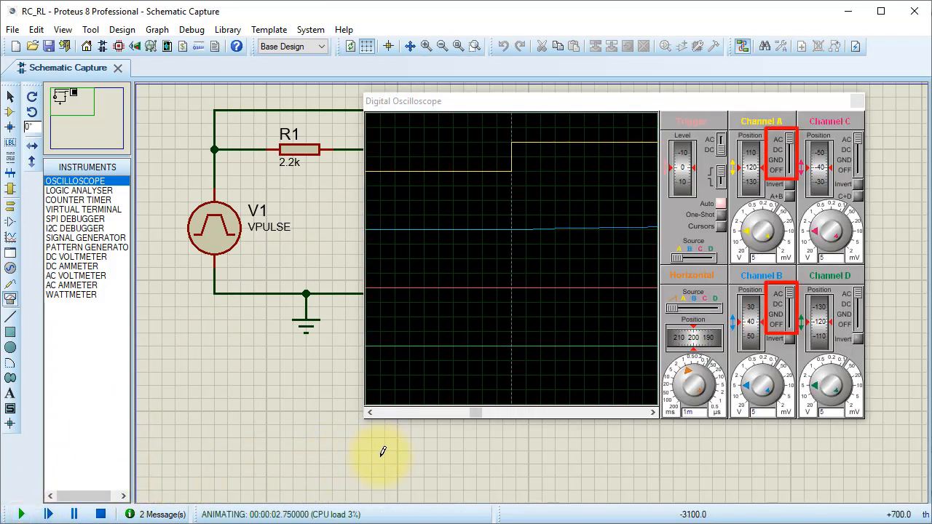
{"action": "left_click", "coordinate": [792, 143]}
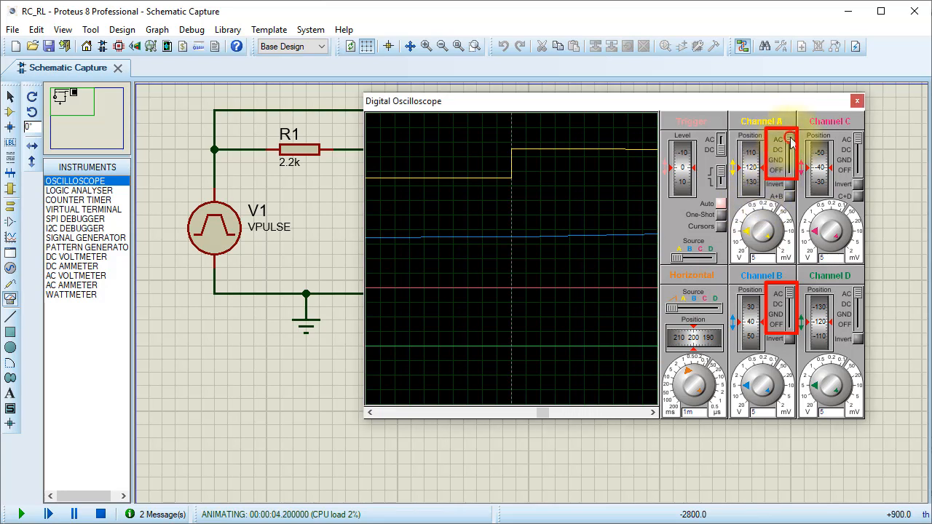
{"action": "left_click_drag", "start_coordinate": [792, 143], "coordinate": [791, 150]}
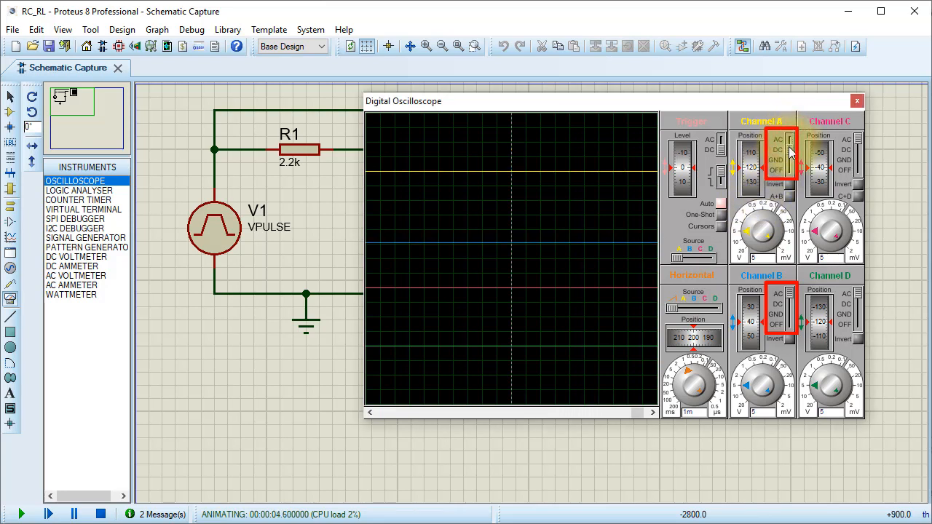
{"action": "left_click", "coordinate": [793, 305]}
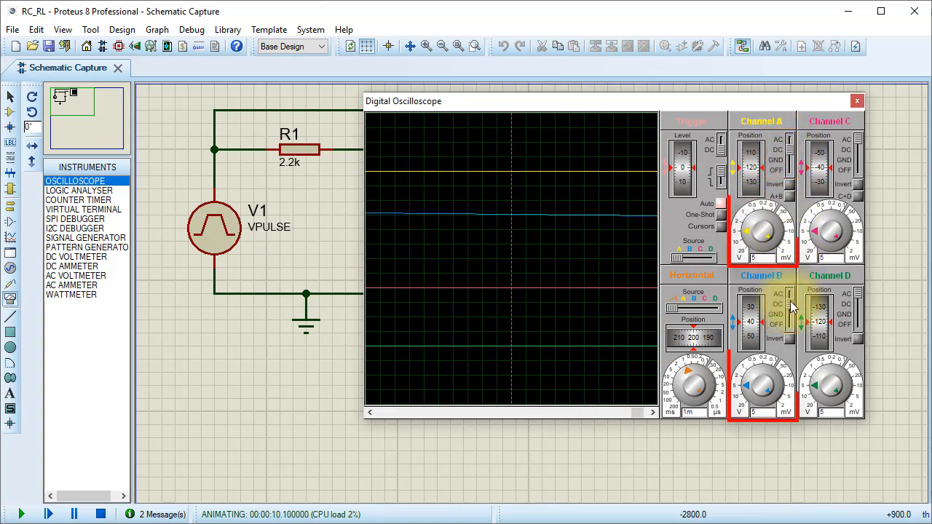
- Set channels A and B to 1 V per division and move both vertical positions to -20
{"action": "left_click_drag", "start_coordinate": [747, 232], "coordinate": [750, 220]}
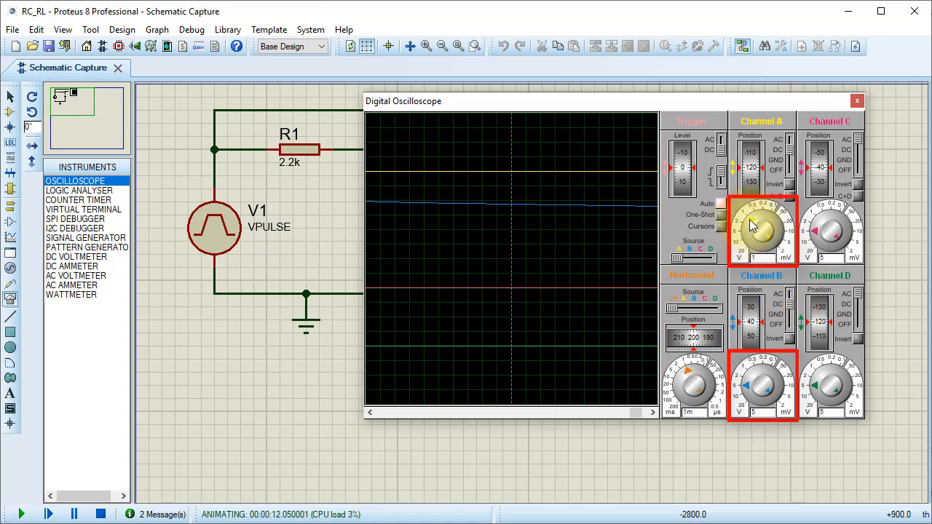
{"action": "left_click", "coordinate": [748, 386]}
{"action": "left_click_drag", "start_coordinate": [747, 386], "coordinate": [748, 381]}
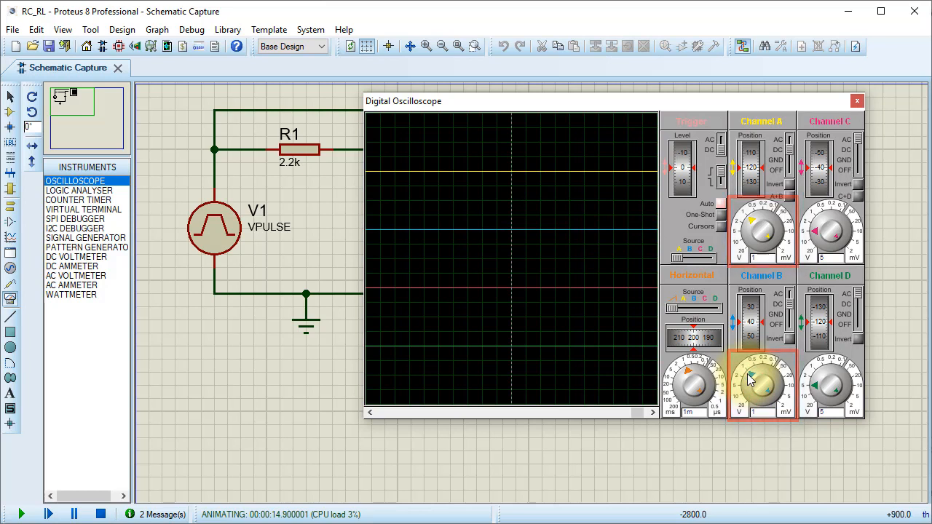
{"action": "left_click_drag", "start_coordinate": [750, 183], "coordinate": [751, 208]}
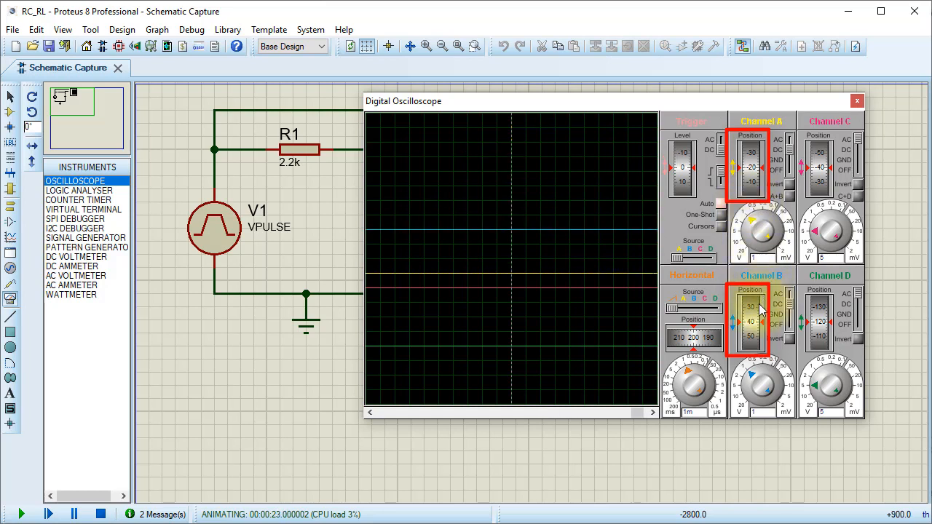
{"action": "left_click_drag", "start_coordinate": [753, 312], "coordinate": [755, 335]}
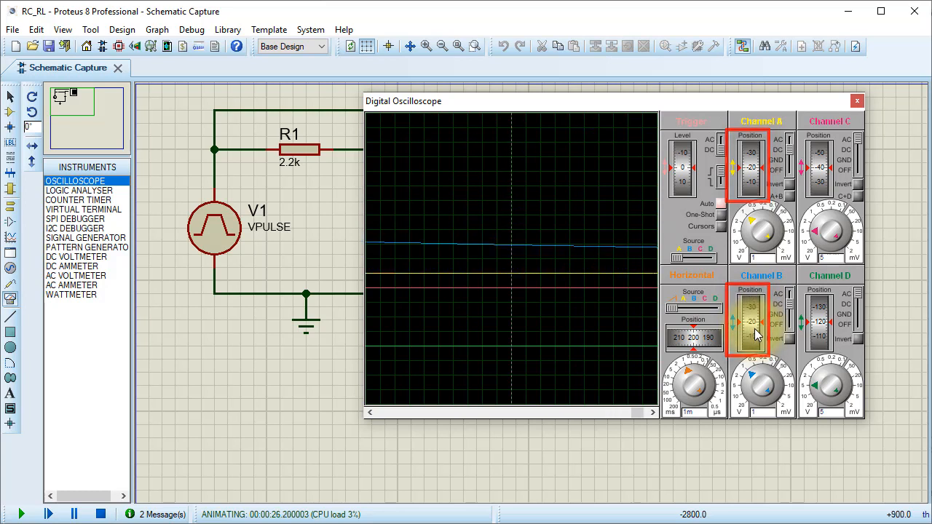
- Set the oscilloscope timebase to 0.1 s per division and shift the horizontal position to about 240
{"action": "left_click", "coordinate": [690, 370]}
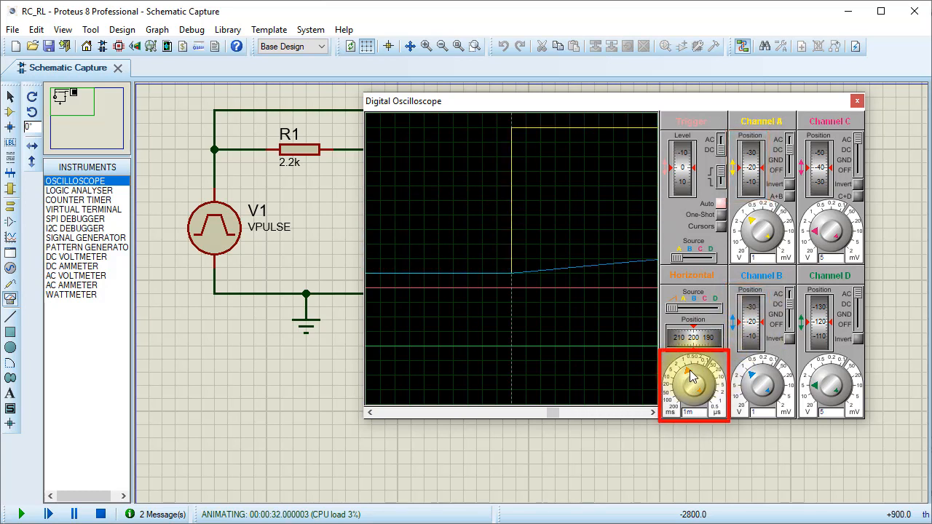
{"action": "left_click", "coordinate": [682, 384]}
{"action": "left_click", "coordinate": [681, 389]}
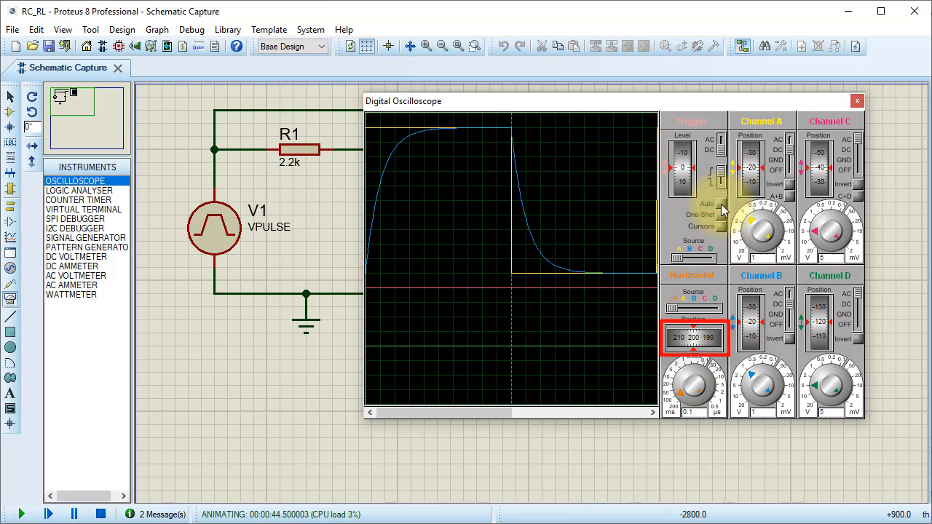
{"action": "left_click_drag", "start_coordinate": [687, 345], "coordinate": [705, 347]}
{"action": "left_click_drag", "start_coordinate": [703, 349], "coordinate": [697, 348]}
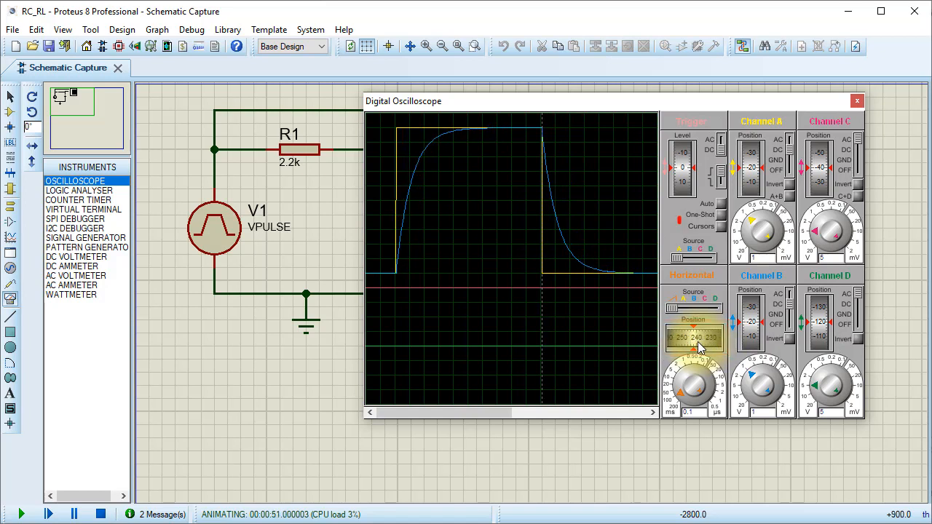
- Enable the oscilloscope cursors and measure the capacitor voltage's charging and discharging times from the pulse edges
{"action": "left_click", "coordinate": [721, 227]}
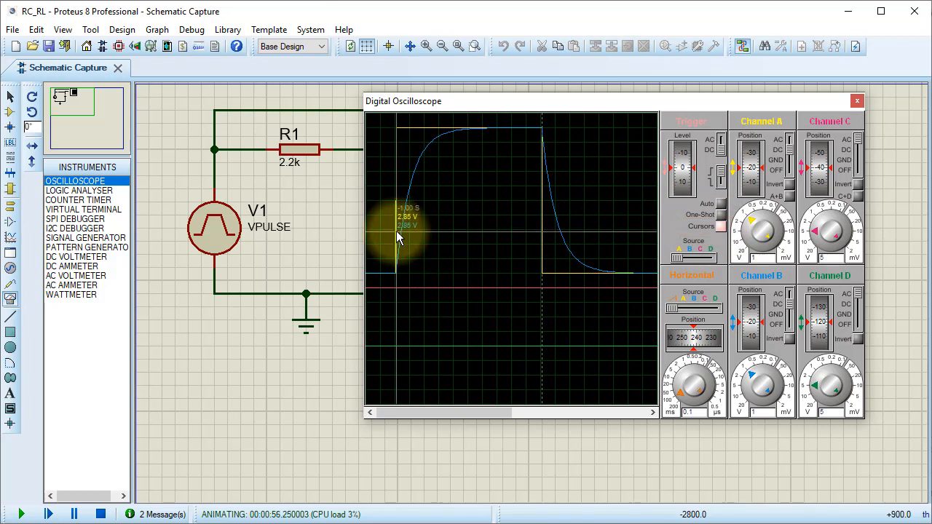
{"action": "left_click_drag", "start_coordinate": [396, 231], "coordinate": [471, 220]}
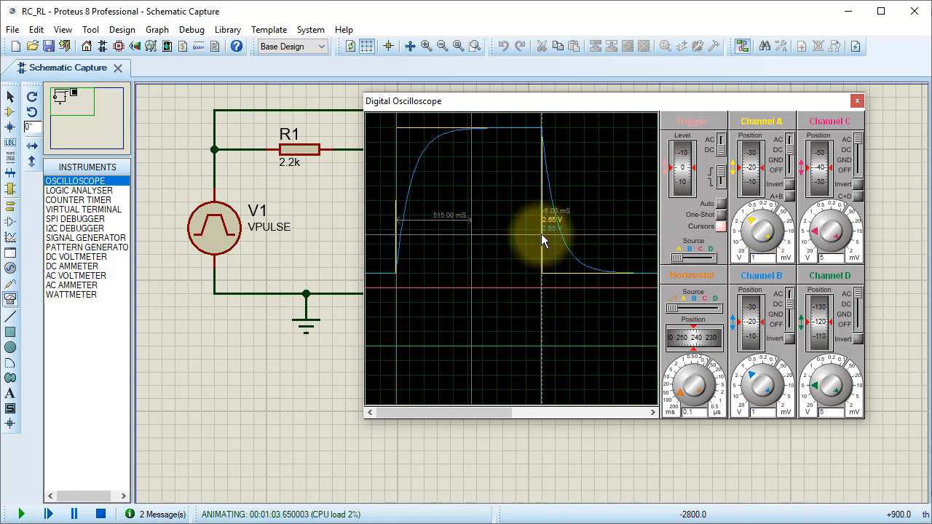
{"action": "mouse_move", "coordinate": [541, 234]}
{"action": "left_mouse_down"}
{"action": "mouse_move", "coordinate": [618, 228]}
{"action": "mouse_move", "coordinate": [576, 192]}
{"action": "left_mouse_up"}
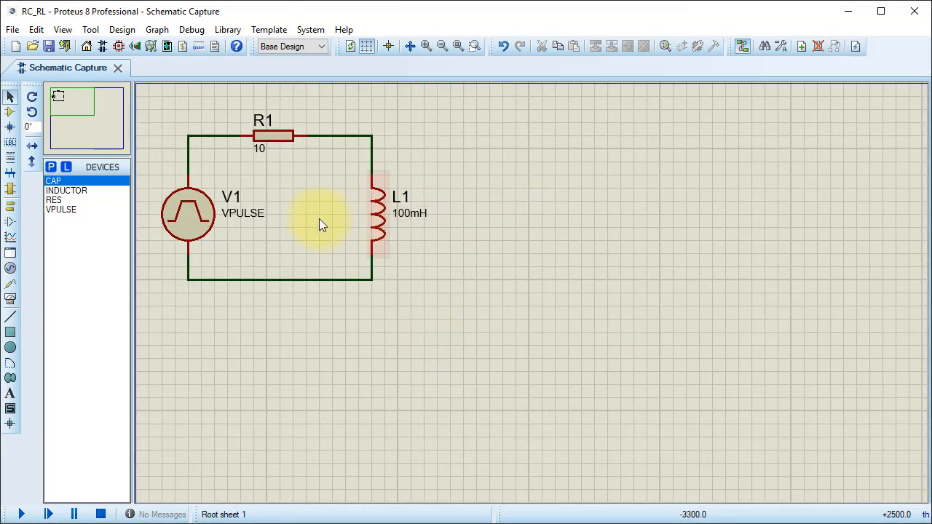
- Set the RL circuit's V1 pulse source to initial value 0V, pulse value 10V, and rise and fall times of 1us
{"action": "double_click", "coordinate": [189, 226]}
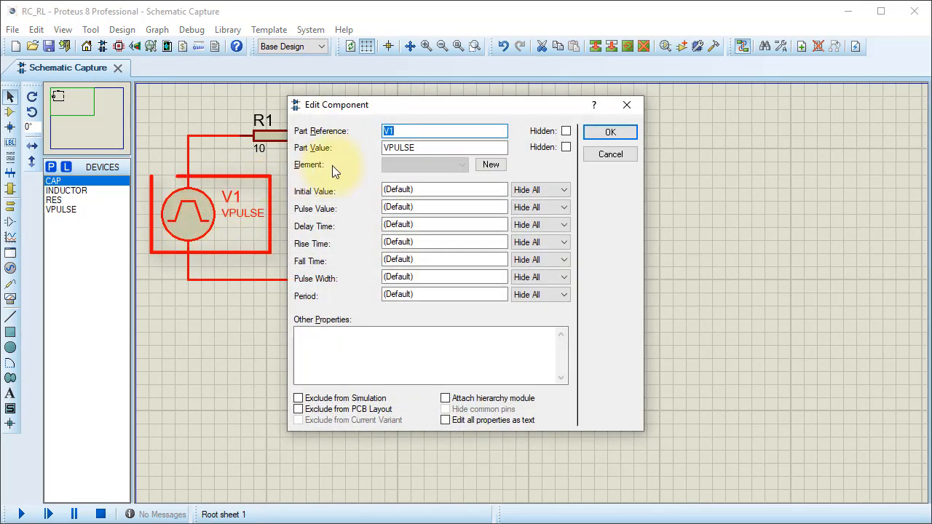
{"action": "left_click_drag", "start_coordinate": [415, 110], "coordinate": [592, 14]}
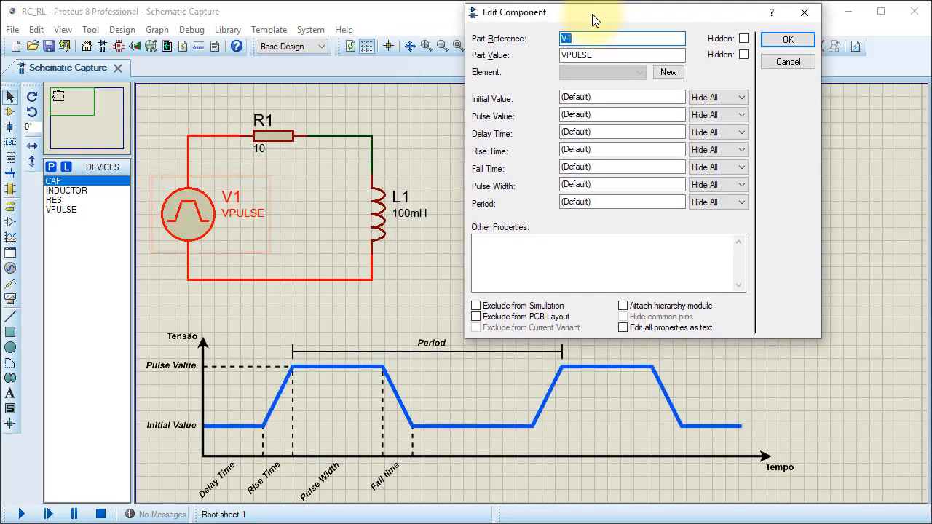
{"action": "left_click", "coordinate": [615, 97]}
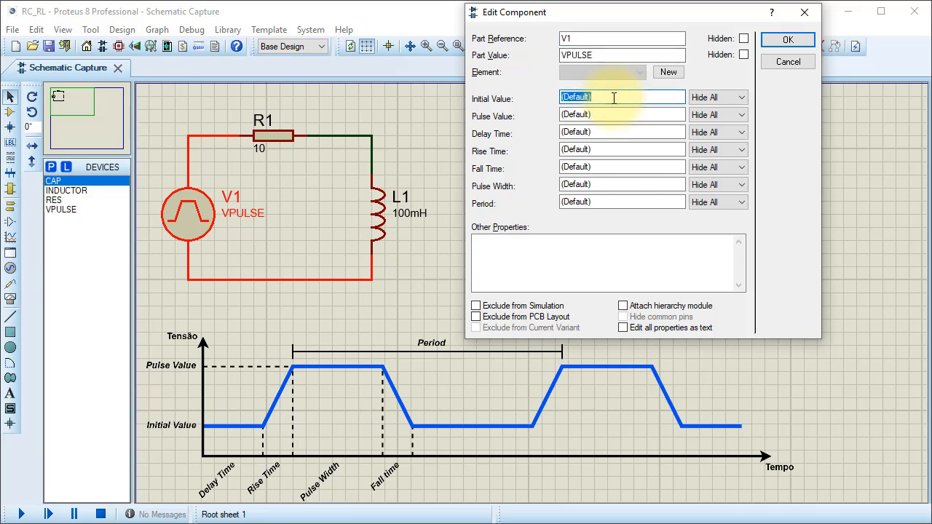
{"action": "type", "text": "0V"}
{"action": "key", "text": "Tab"}
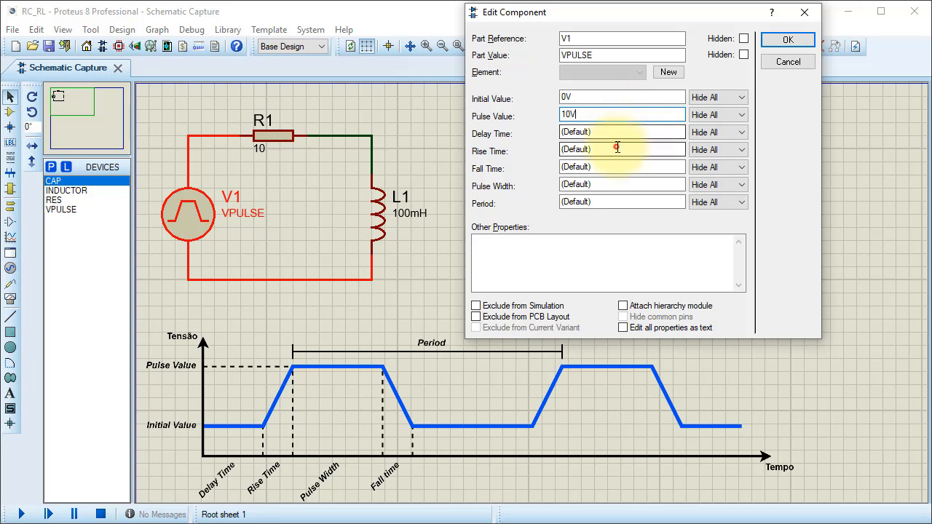
{"action": "left_click", "coordinate": [617, 148]}
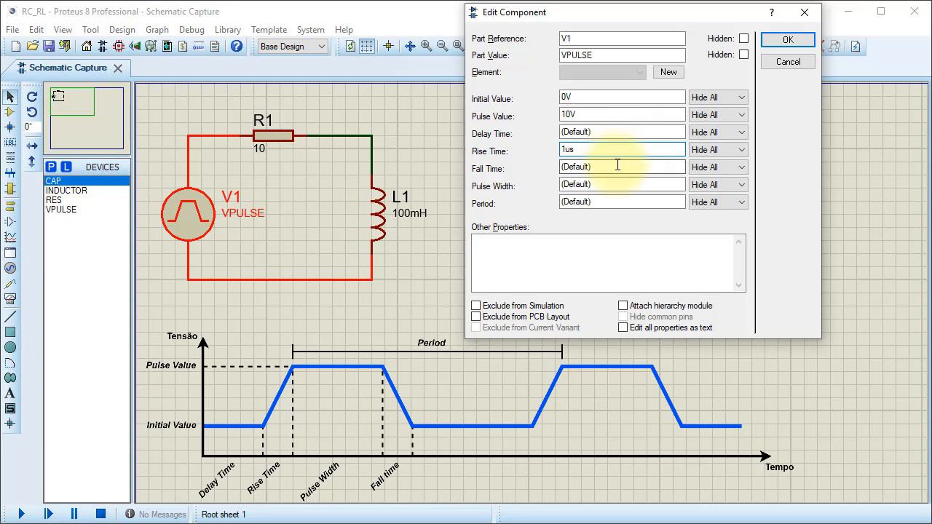
{"action": "left_click", "coordinate": [618, 166]}
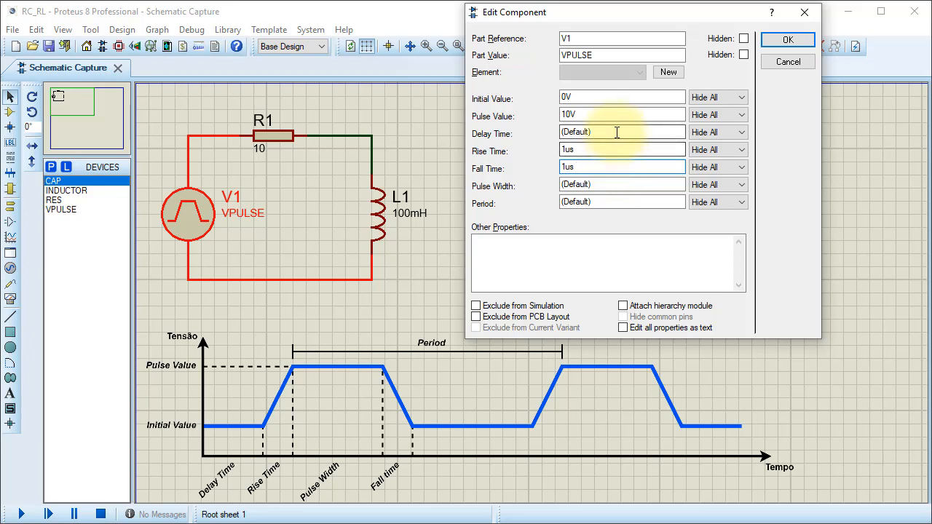
- Set V1's delay time to 100ms, pulse width to 100ms and period to 200ms, and apply the settings
{"action": "double_click", "coordinate": [617, 132]}
{"action": "type", "text": "100"}
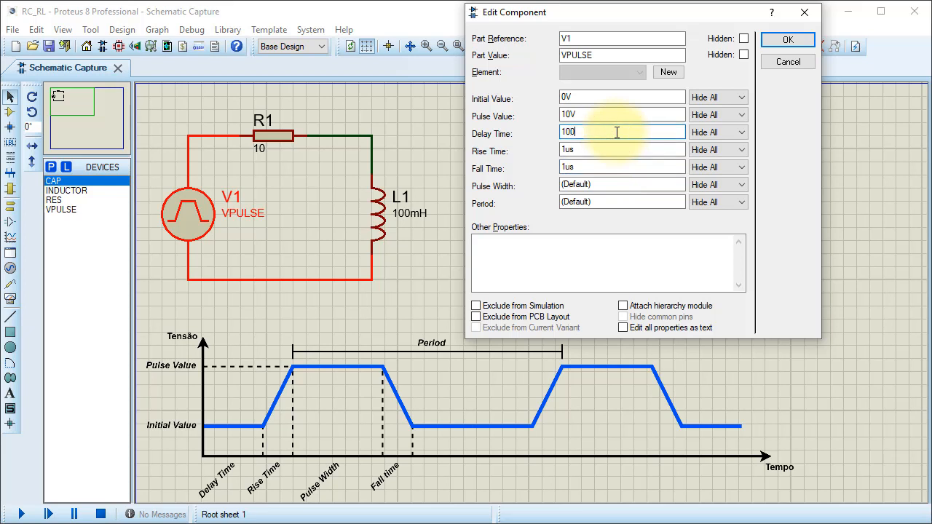
{"action": "type", "text": "ms"}
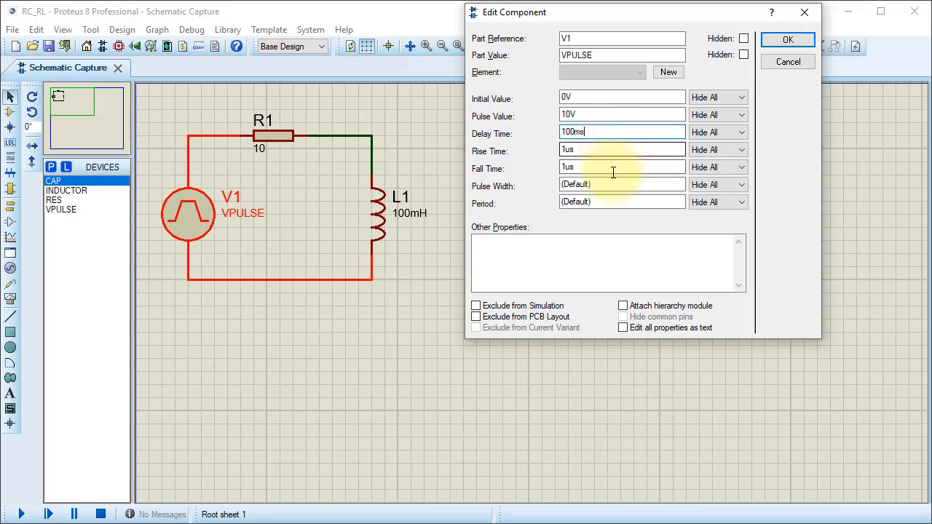
{"action": "double_click", "coordinate": [612, 183]}
{"action": "type", "text": "100ms"}
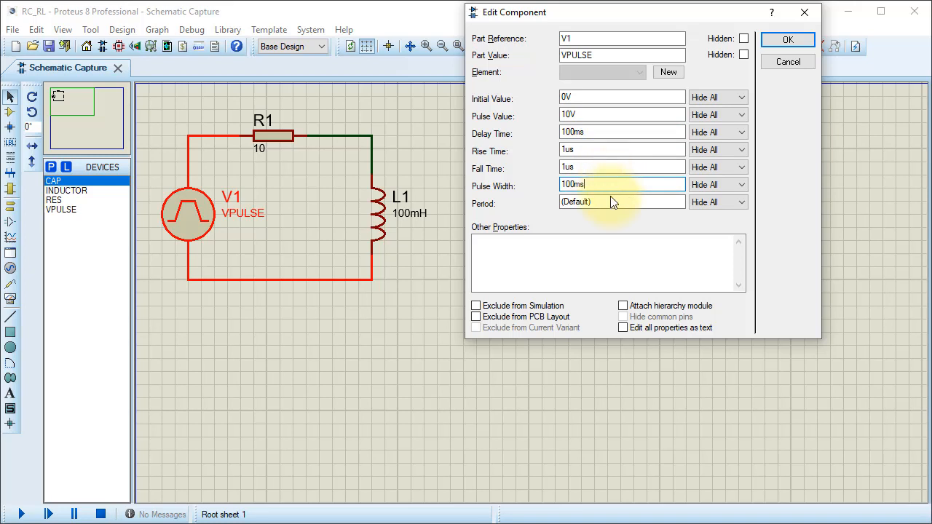
{"action": "double_click", "coordinate": [612, 201]}
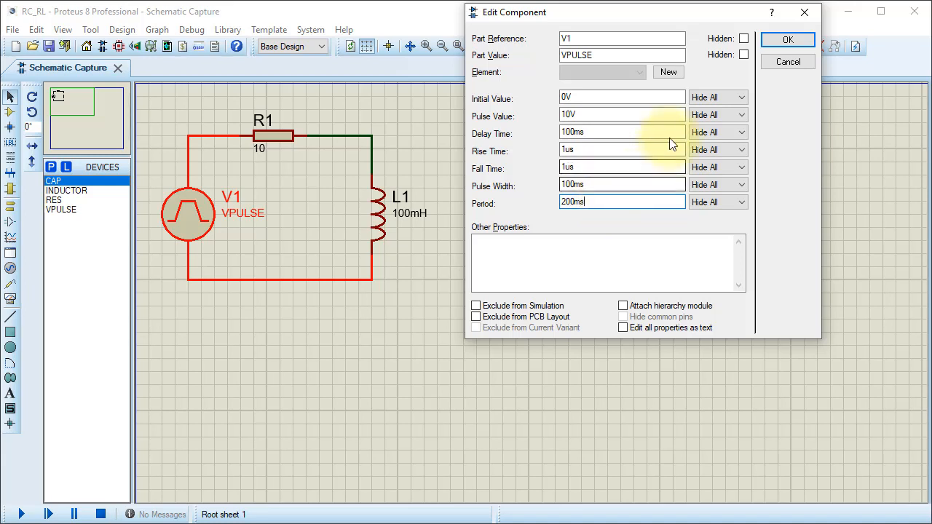
{"action": "left_click", "coordinate": [784, 42]}
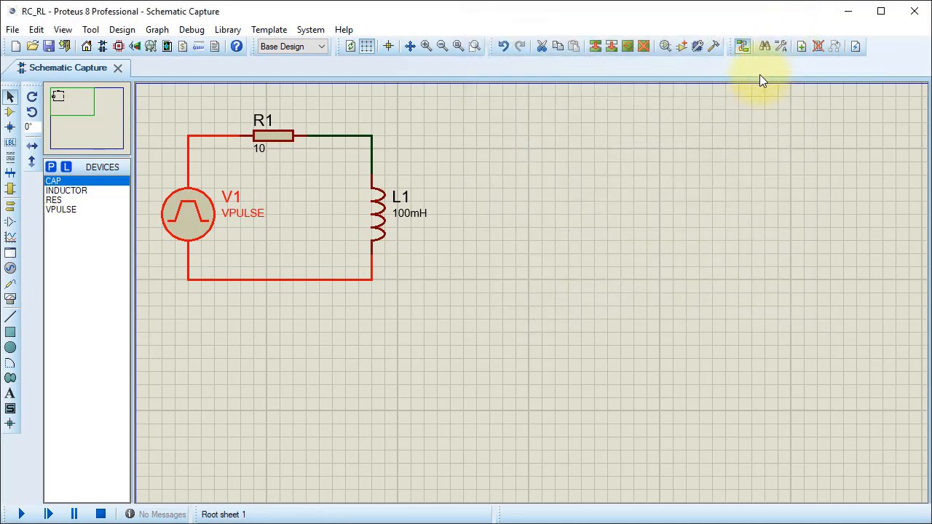
{"action": "left_click", "coordinate": [542, 213]}
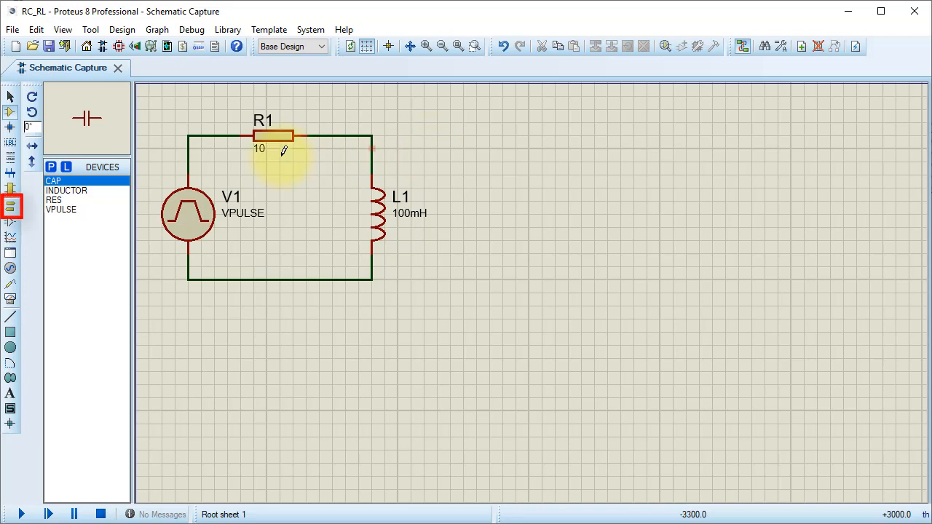
- Place a ground terminal below the RL circuit and wire it to the lower wire
{"action": "left_click", "coordinate": [10, 208]}
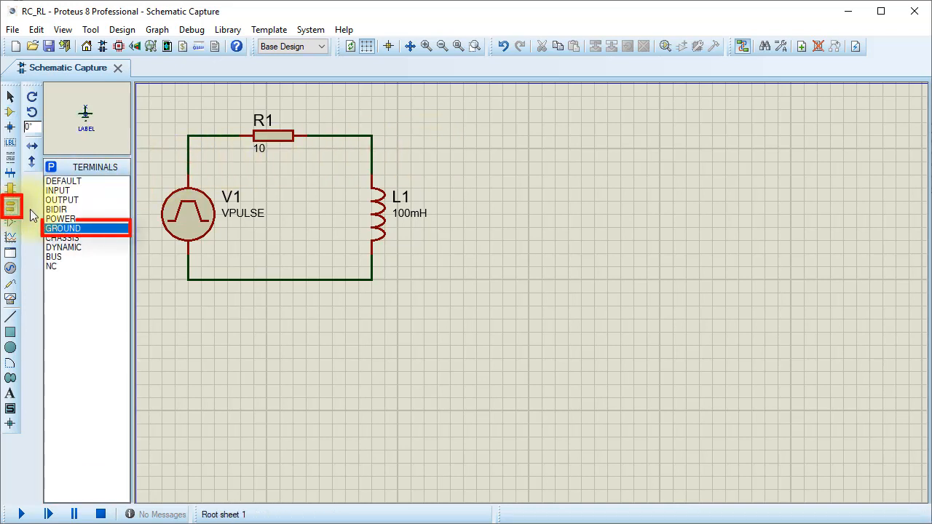
{"action": "left_click", "coordinate": [64, 229]}
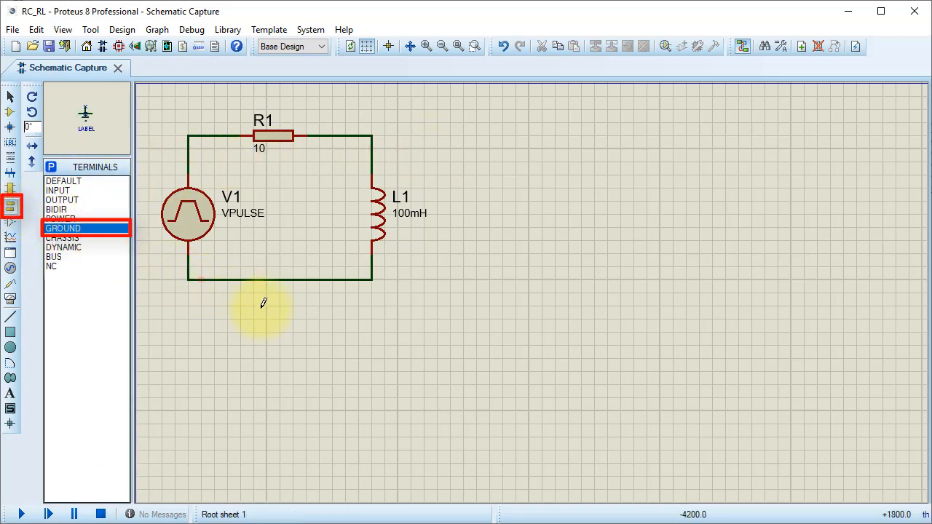
{"action": "left_click", "coordinate": [282, 292]}
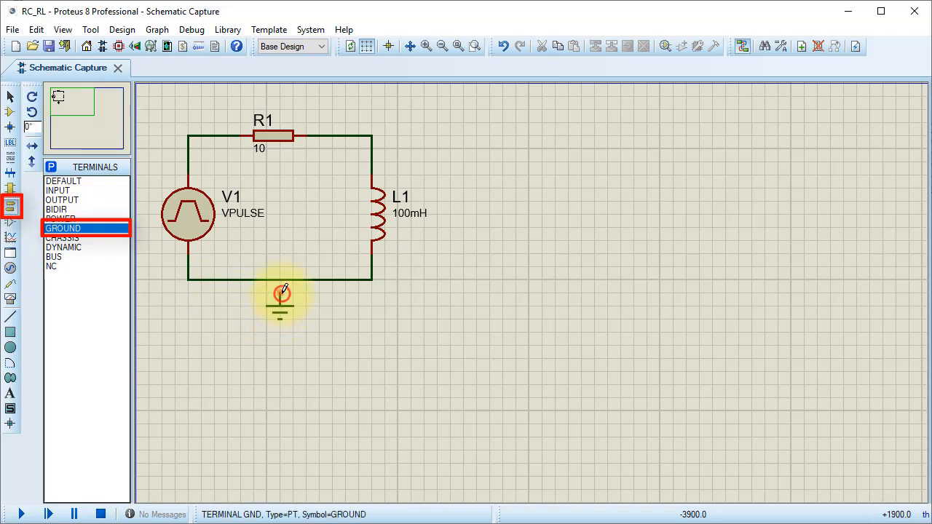
{"action": "left_click", "coordinate": [281, 292]}
{"action": "left_click", "coordinate": [281, 280]}
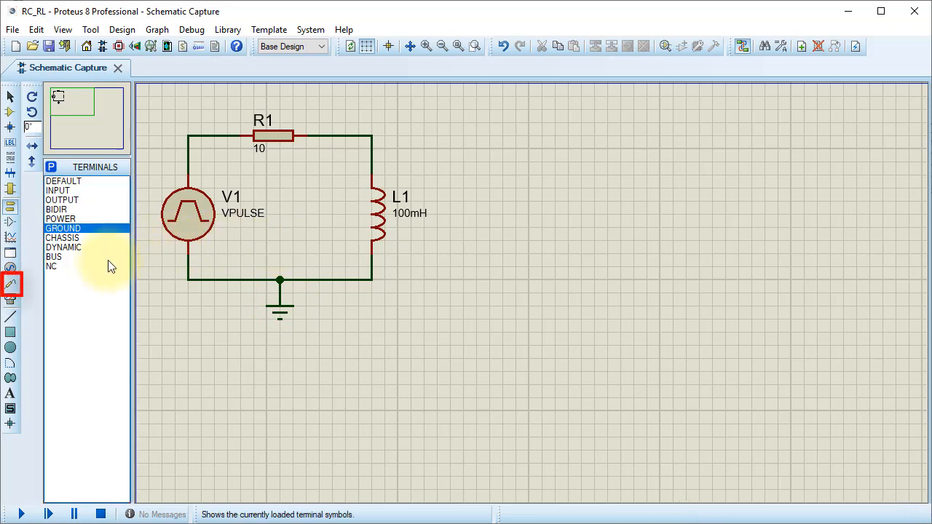
- Place voltage probes on the wire corners above V1 and L1, and a current probe on the wire between R1 and L1
{"action": "left_click", "coordinate": [11, 284]}
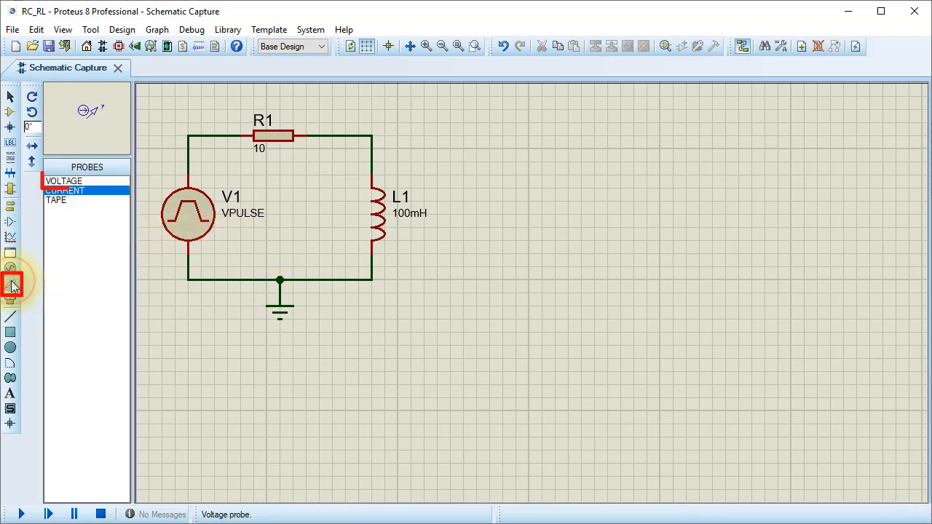
{"action": "left_click", "coordinate": [55, 181]}
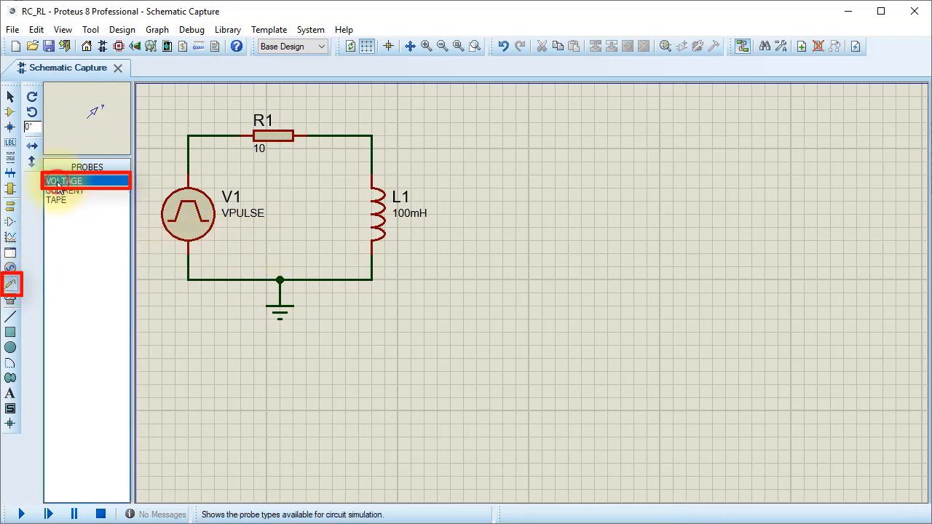
{"action": "left_click", "coordinate": [190, 133]}
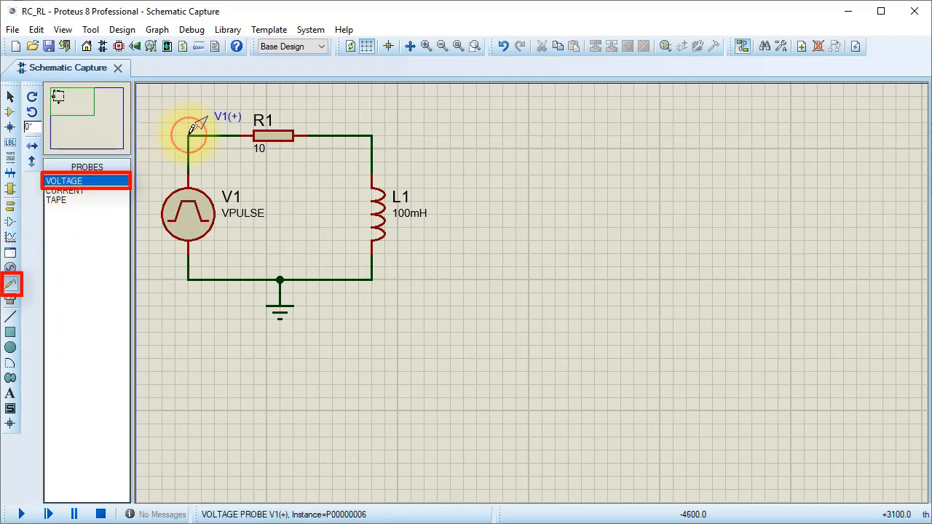
{"action": "left_click", "coordinate": [372, 135]}
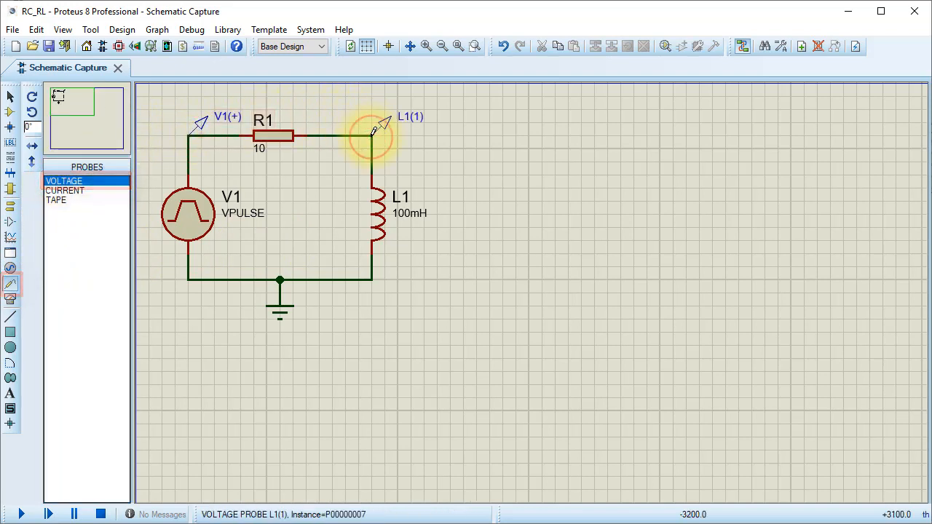
{"action": "left_click", "coordinate": [77, 192]}
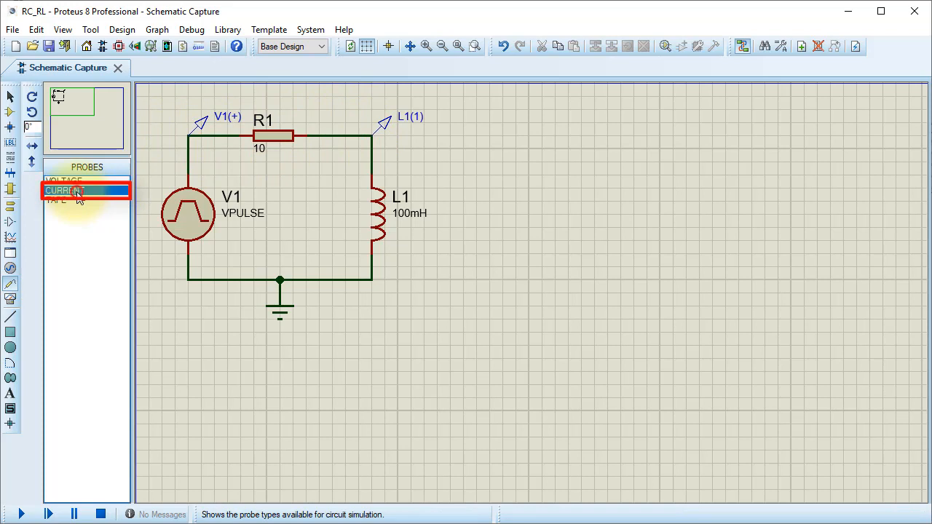
{"action": "left_click", "coordinate": [319, 132]}
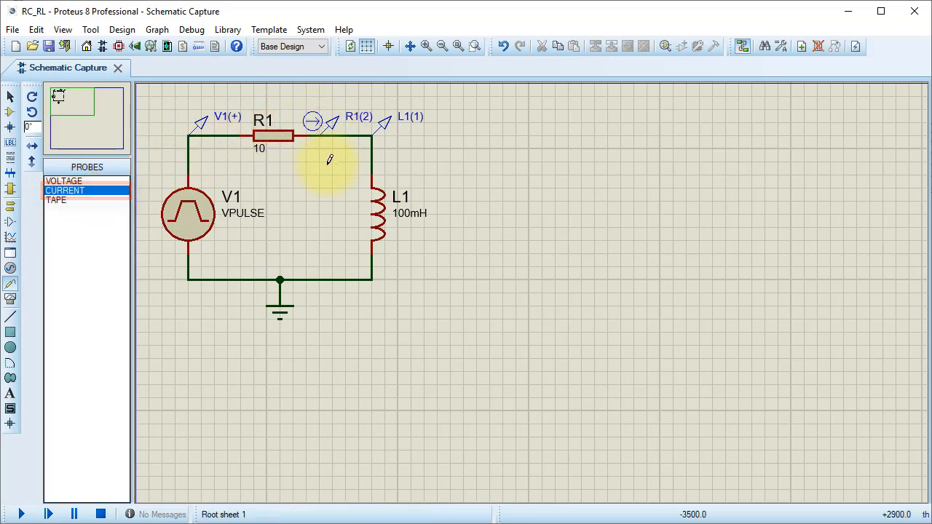
- Rename the source voltage probe Vs, the inductor voltage probe VL and the current probe I
{"action": "double_click", "coordinate": [231, 122]}
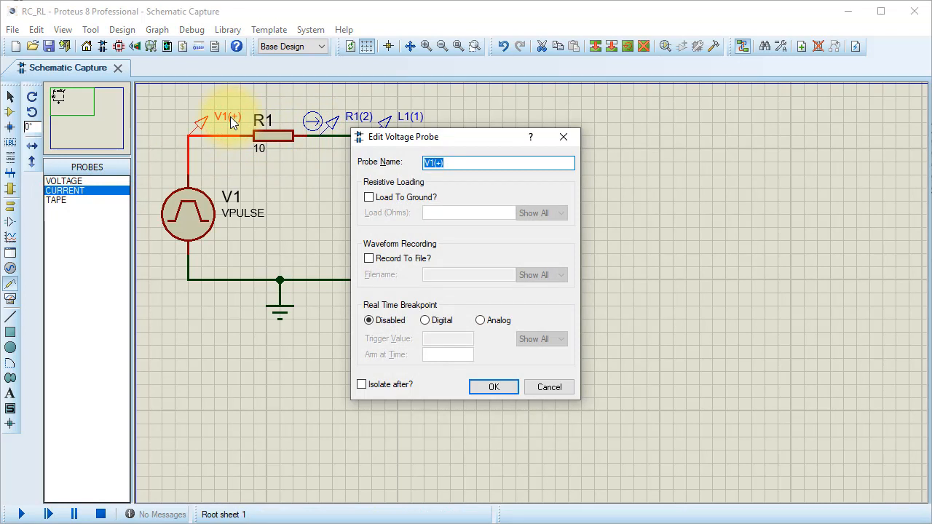
{"action": "key", "text": "Return"}
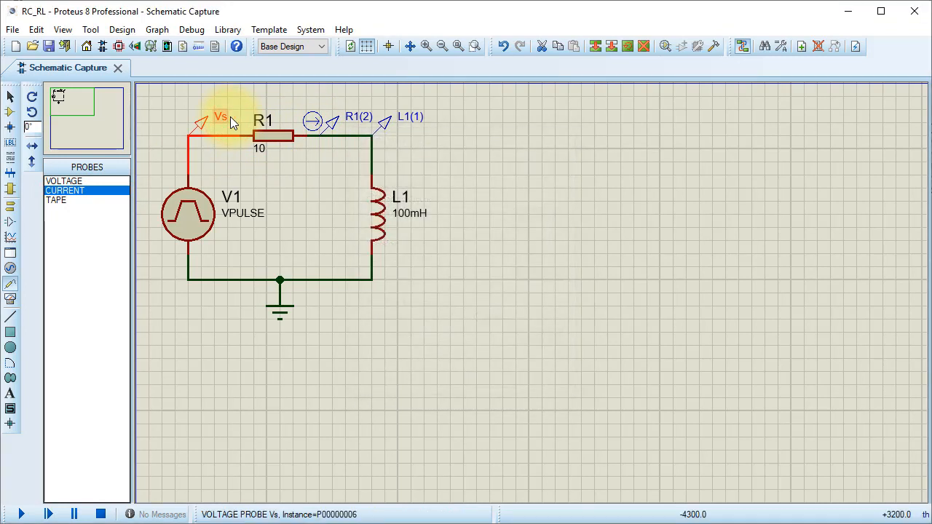
{"action": "double_click", "coordinate": [410, 118]}
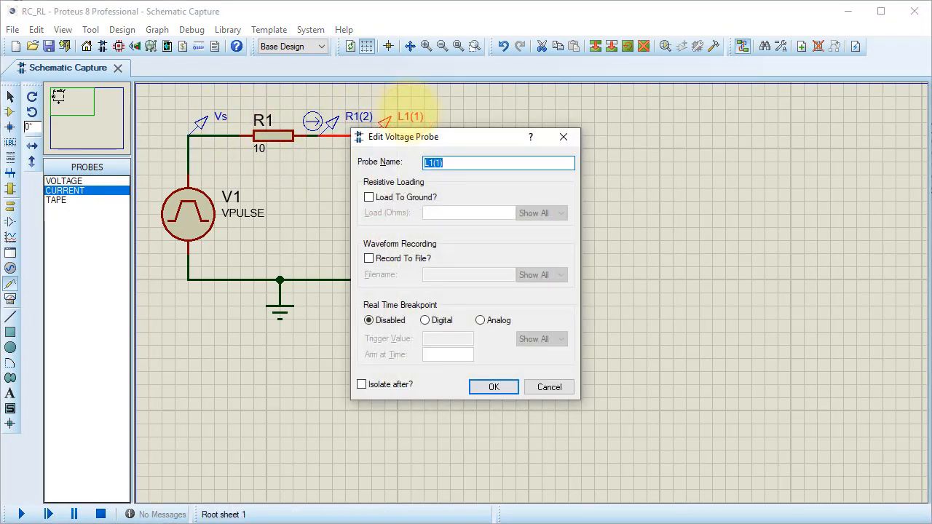
{"action": "type", "text": "VL"}
{"action": "key", "text": "Return"}
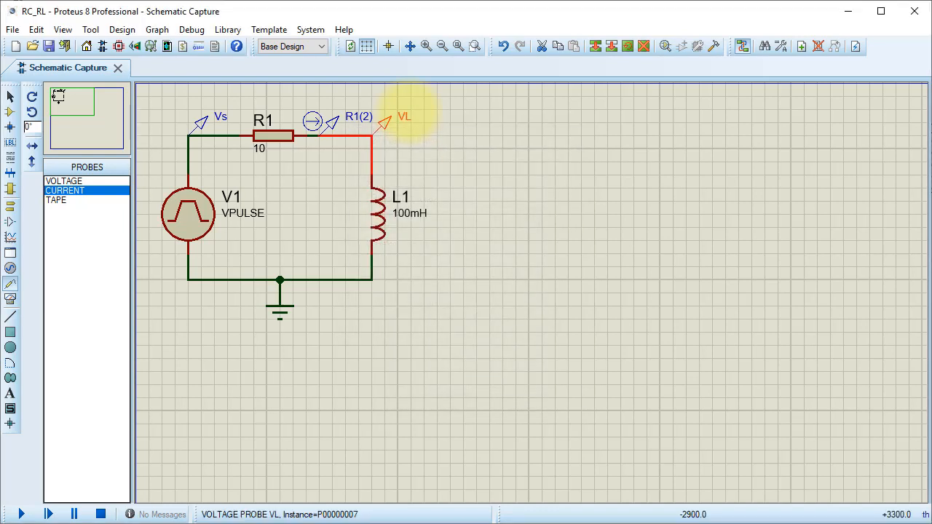
{"action": "double_click", "coordinate": [359, 119]}
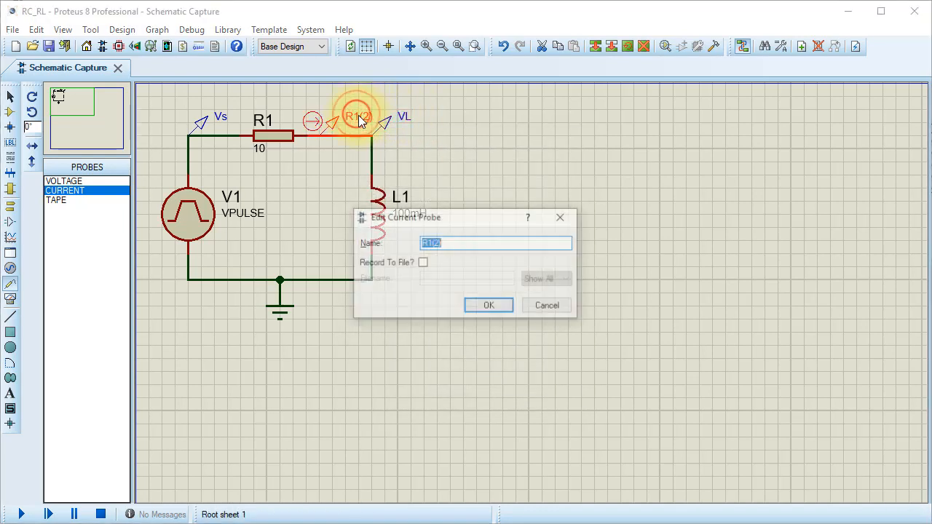
{"action": "type", "text": "I"}
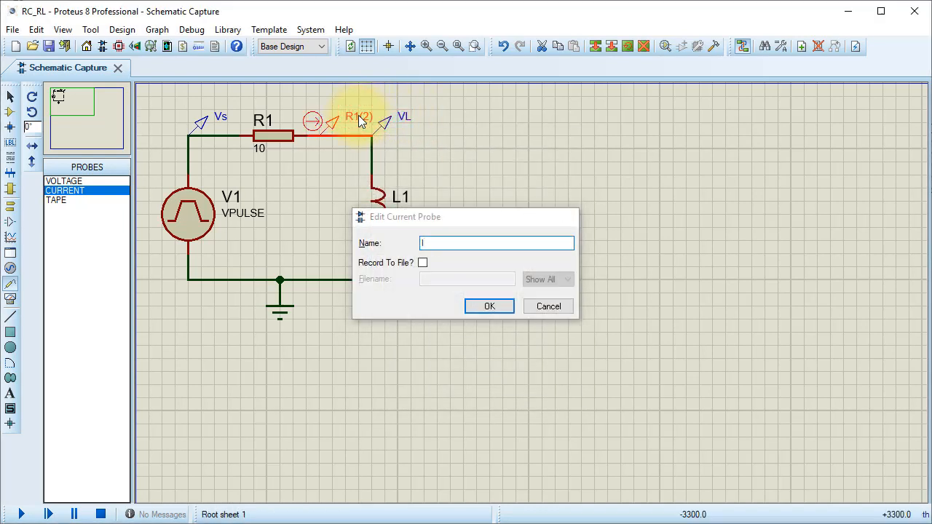
{"action": "key", "text": "Return"}
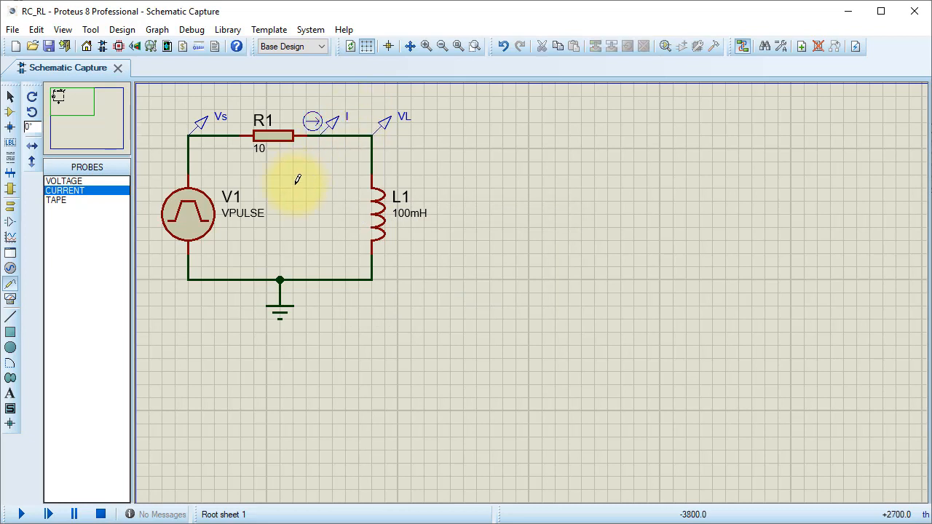
- Place three wide analogue graphs of similar size, stacked one below another beside the RL circuit
{"action": "left_click", "coordinate": [11, 237]}
{"action": "left_click", "coordinate": [57, 180]}
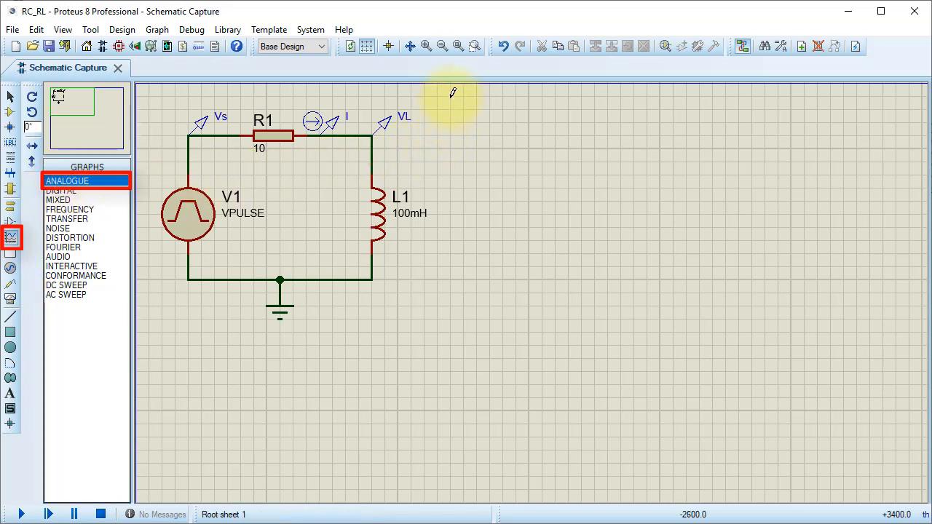
{"action": "left_click_drag", "start_coordinate": [450, 96], "coordinate": [909, 208]}
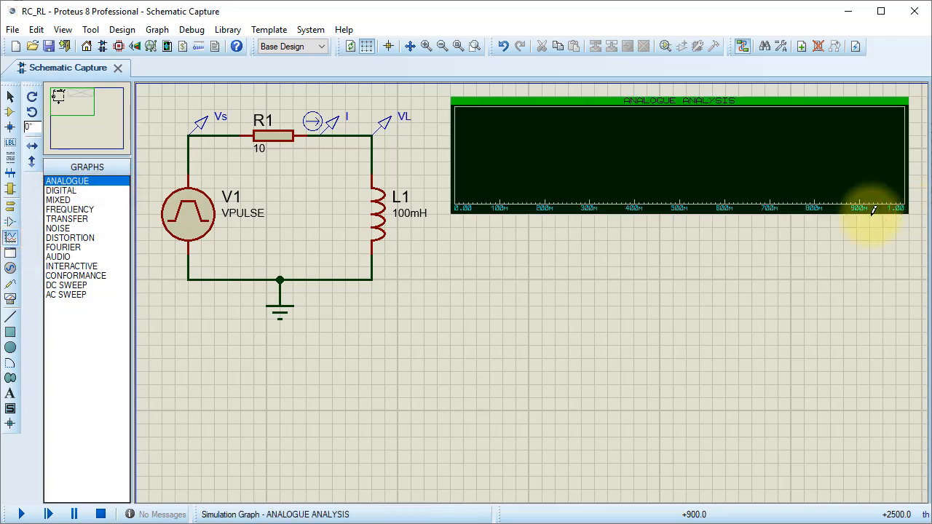
{"action": "left_click_drag", "start_coordinate": [452, 227], "coordinate": [908, 336]}
{"action": "left_click_drag", "start_coordinate": [449, 358], "coordinate": [909, 475]}
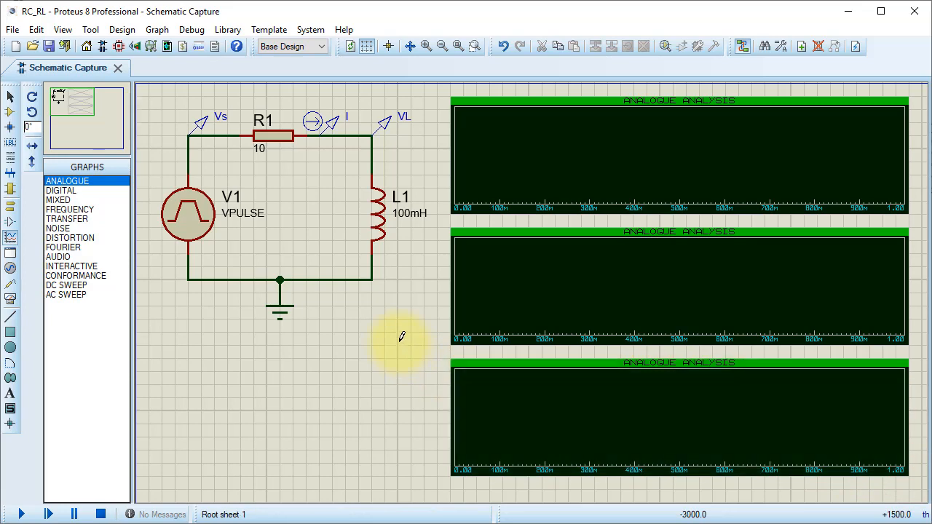
- Add an analog trace of probe VL to the upper graph
{"action": "right_click", "coordinate": [537, 171]}
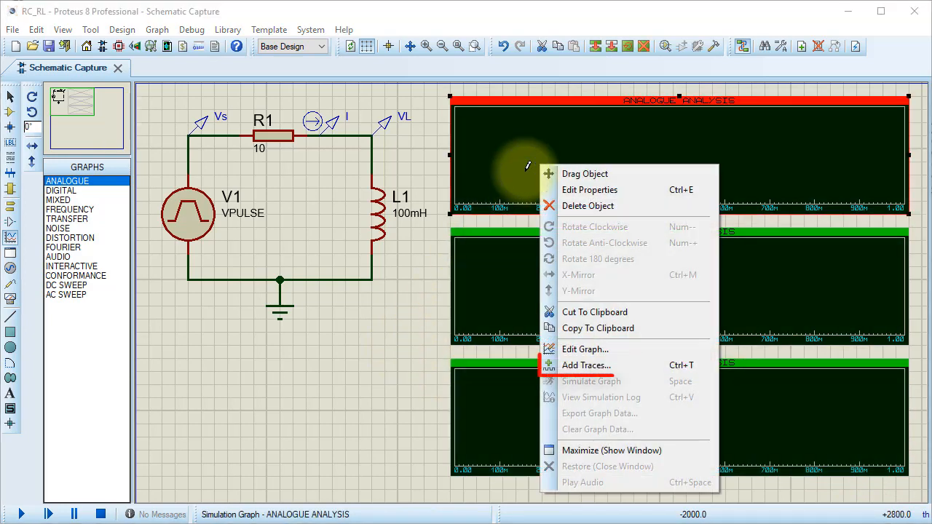
{"action": "left_click", "coordinate": [589, 367]}
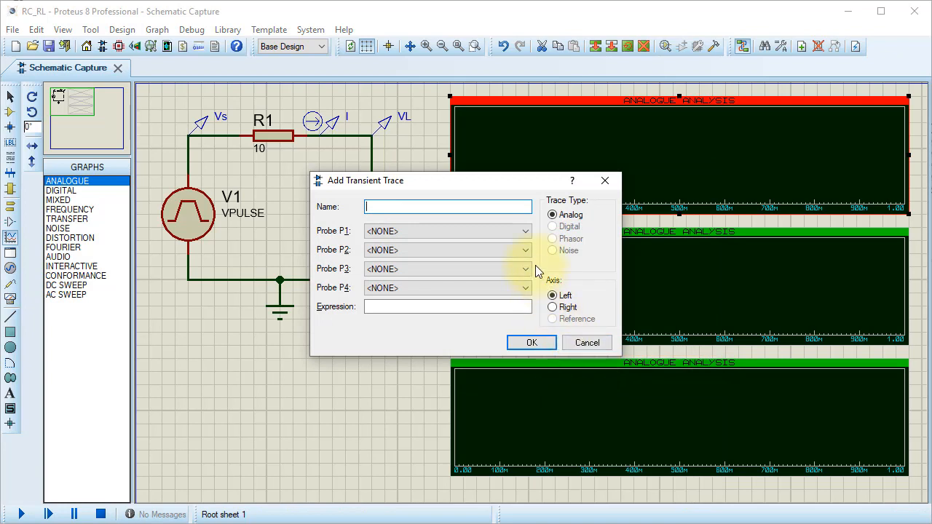
{"action": "left_click", "coordinate": [524, 232]}
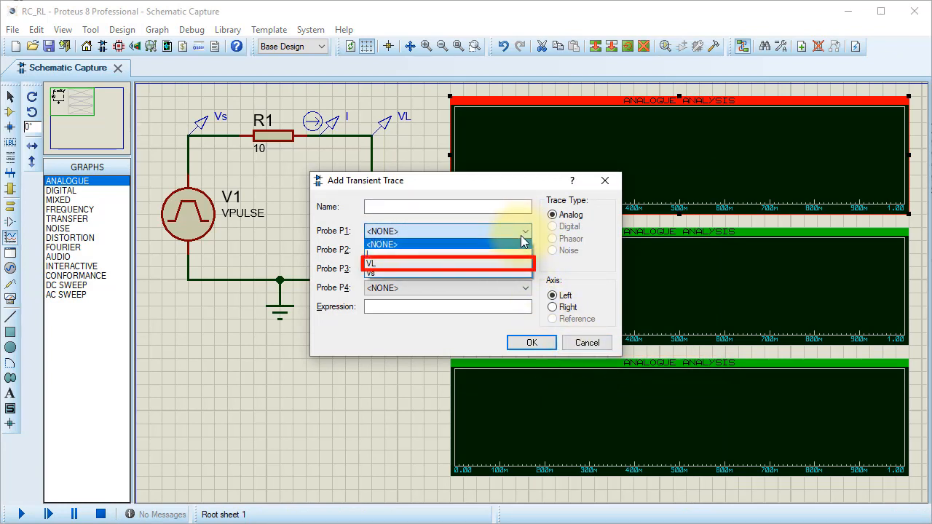
{"action": "left_click", "coordinate": [506, 264]}
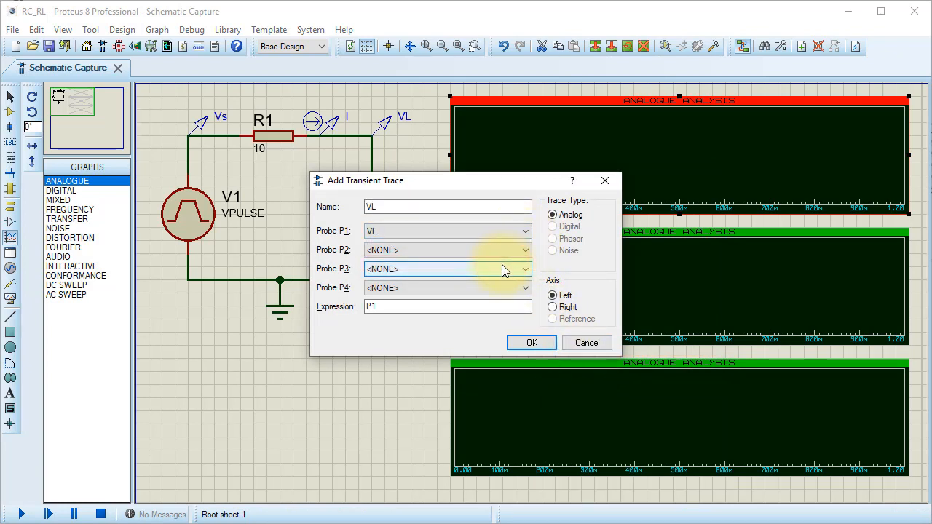
{"action": "left_click", "coordinate": [537, 342]}
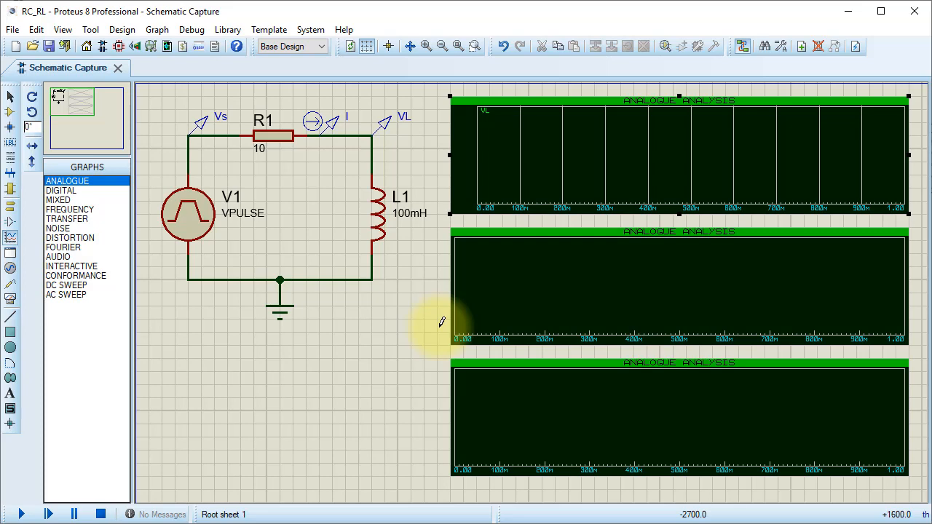
- Add a trace named VR to the middle graph, with Vs as P1, VL as P2 and the expression P1-P2
{"action": "right_click", "coordinate": [475, 287]}
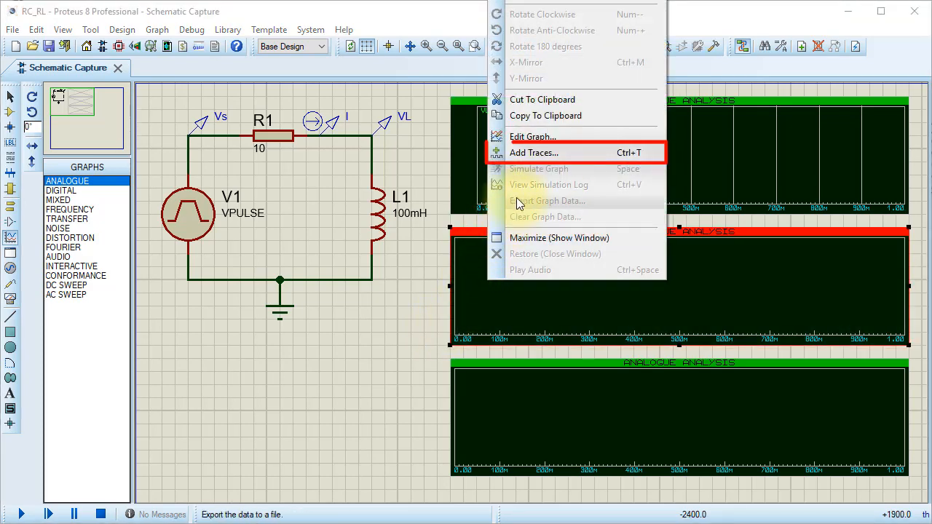
{"action": "left_click", "coordinate": [531, 153]}
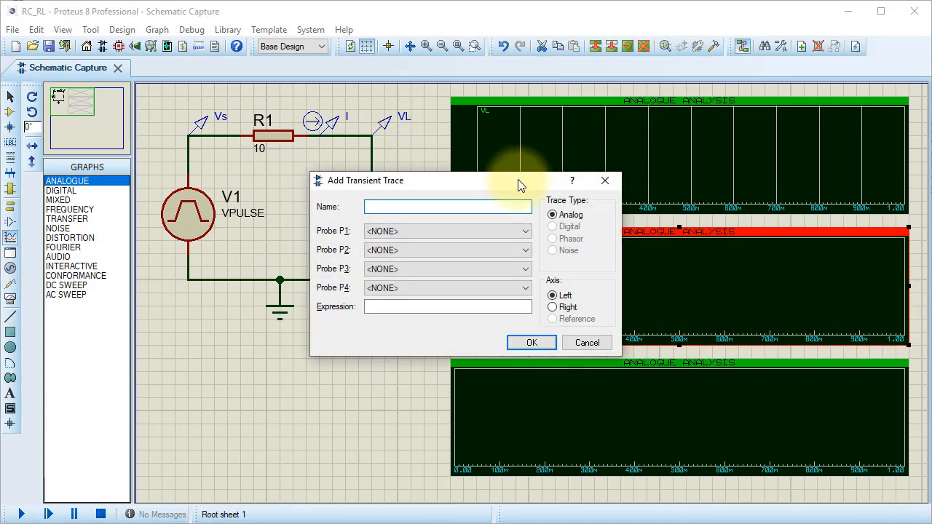
{"action": "left_click", "coordinate": [498, 231]}
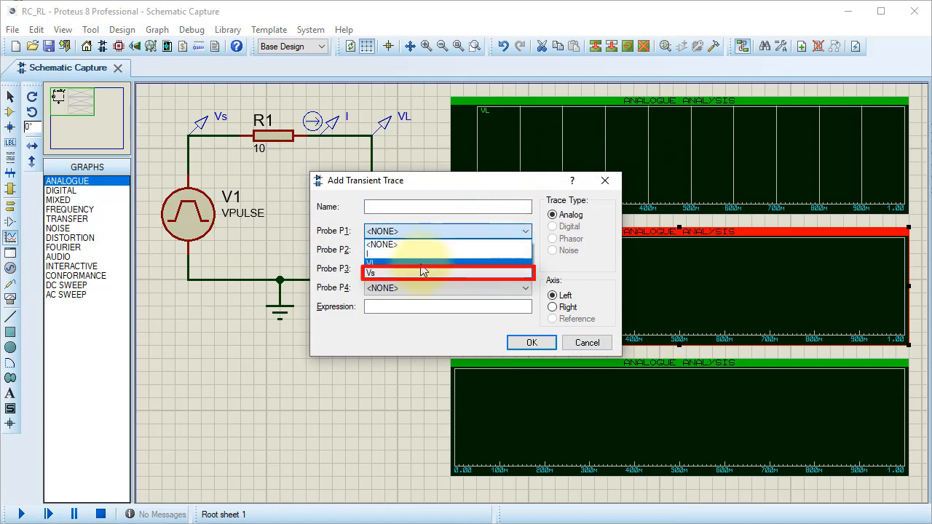
{"action": "left_click", "coordinate": [415, 273]}
{"action": "left_click", "coordinate": [435, 252]}
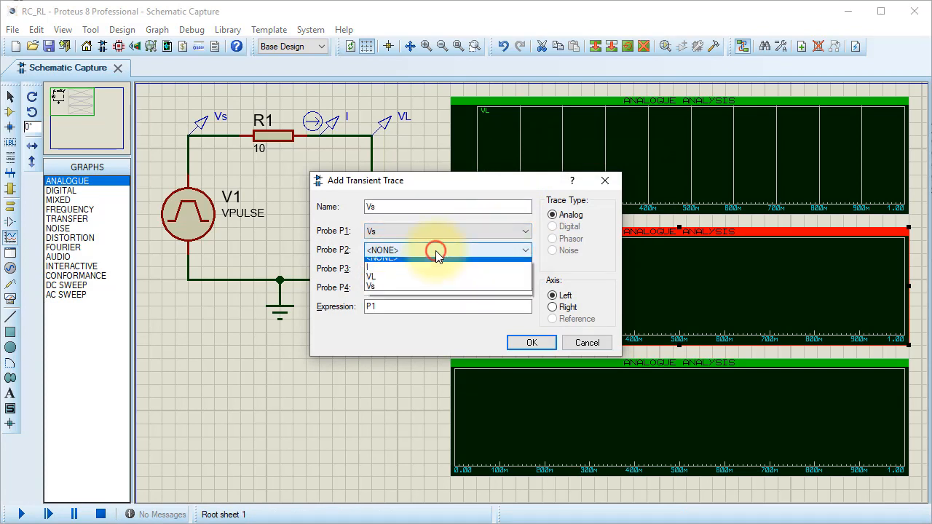
{"action": "left_click", "coordinate": [397, 283]}
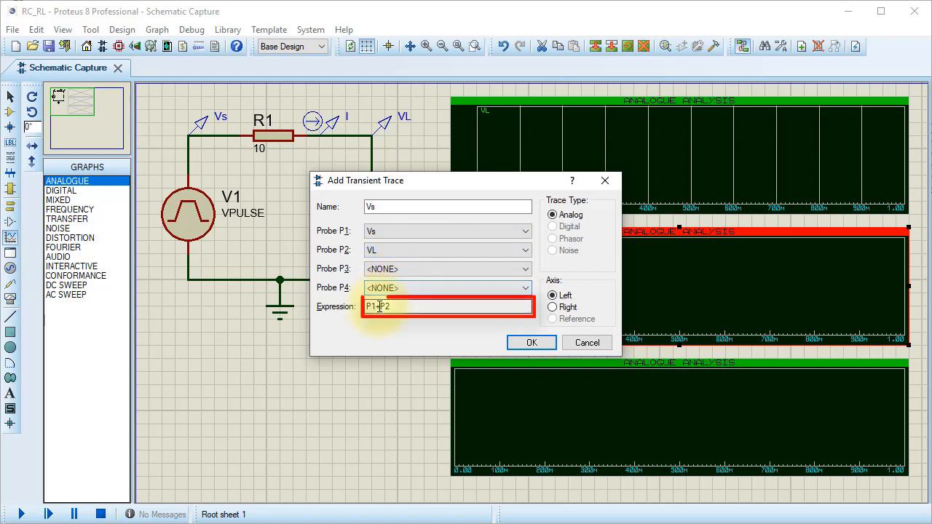
{"action": "double_click", "coordinate": [380, 307]}
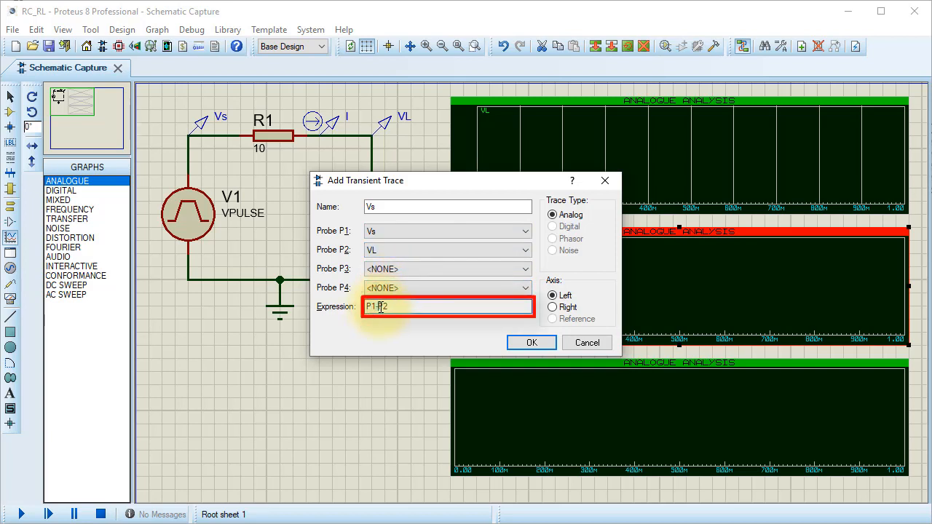
{"action": "type", "text": "-"}
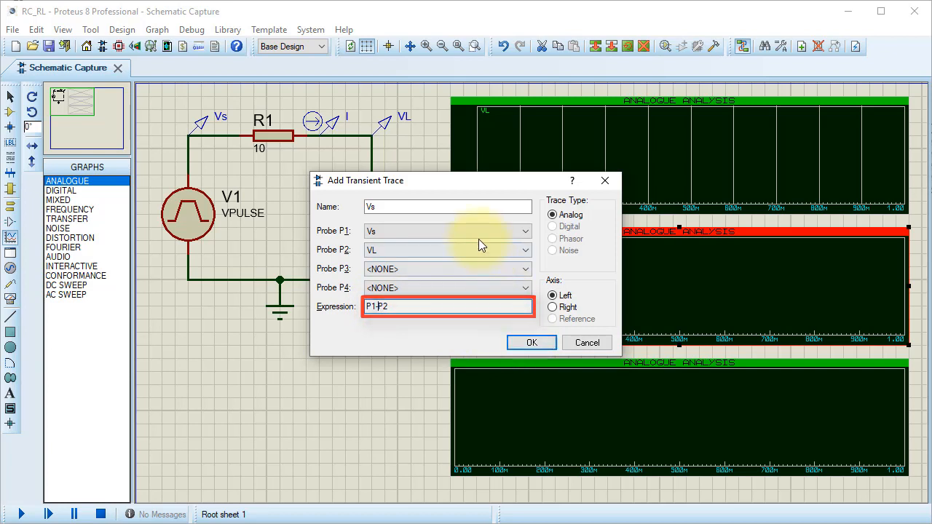
{"action": "left_click", "coordinate": [474, 207]}
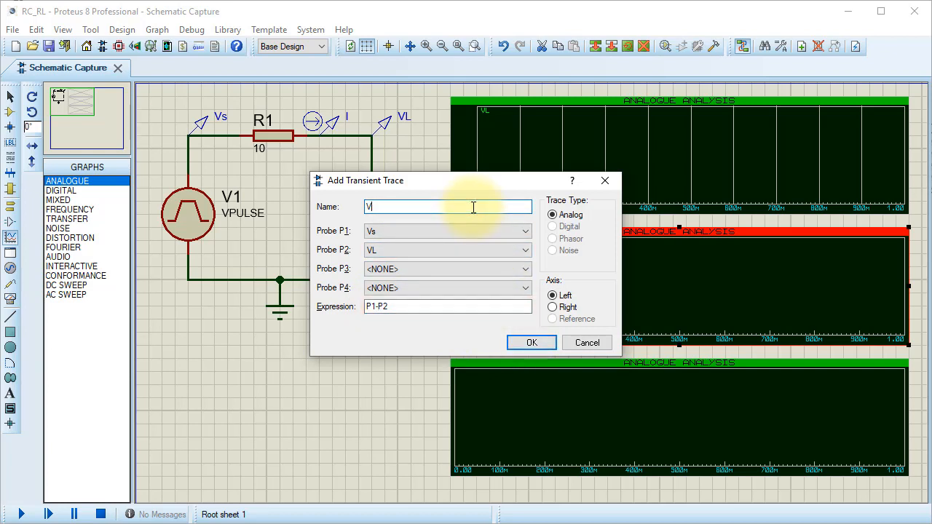
{"action": "type", "text": "R"}
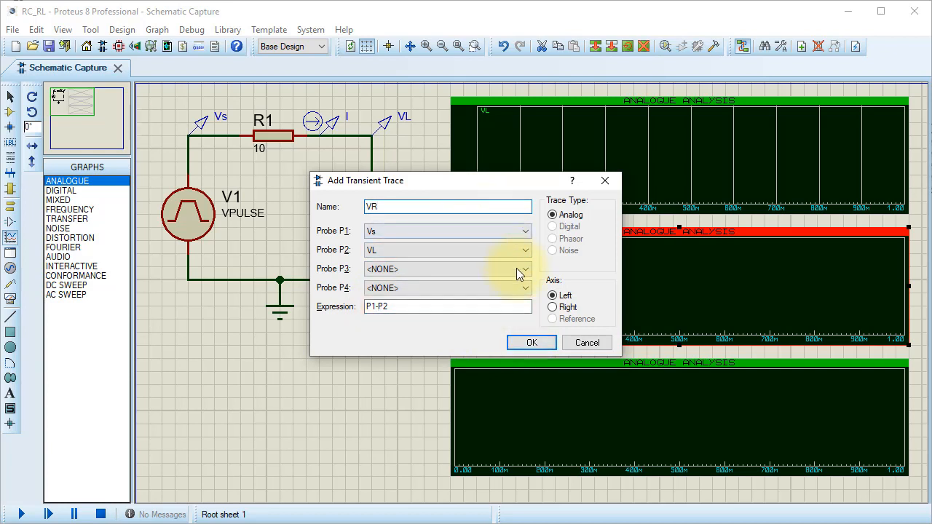
{"action": "left_click", "coordinate": [531, 342]}
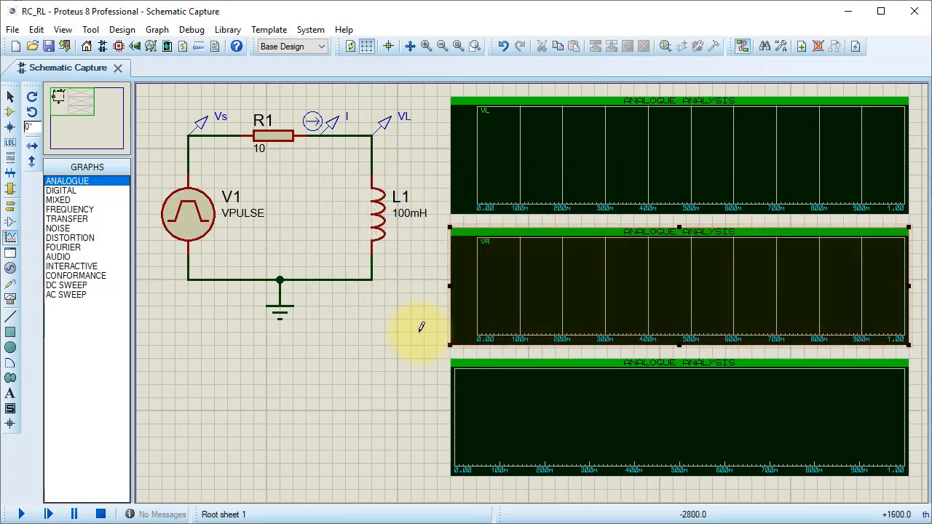
- Add an analog trace of probe I to the lower analogue graph
{"action": "right_click", "coordinate": [501, 383]}
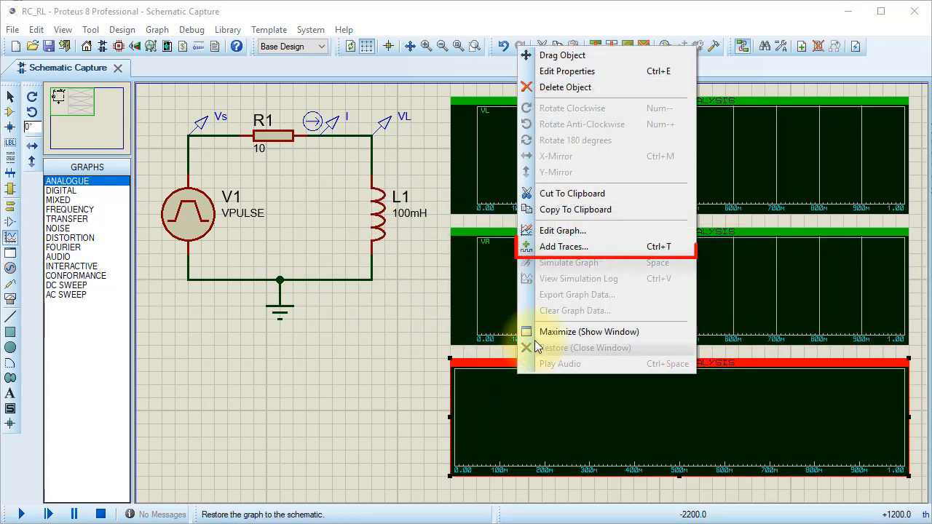
{"action": "left_click", "coordinate": [561, 250]}
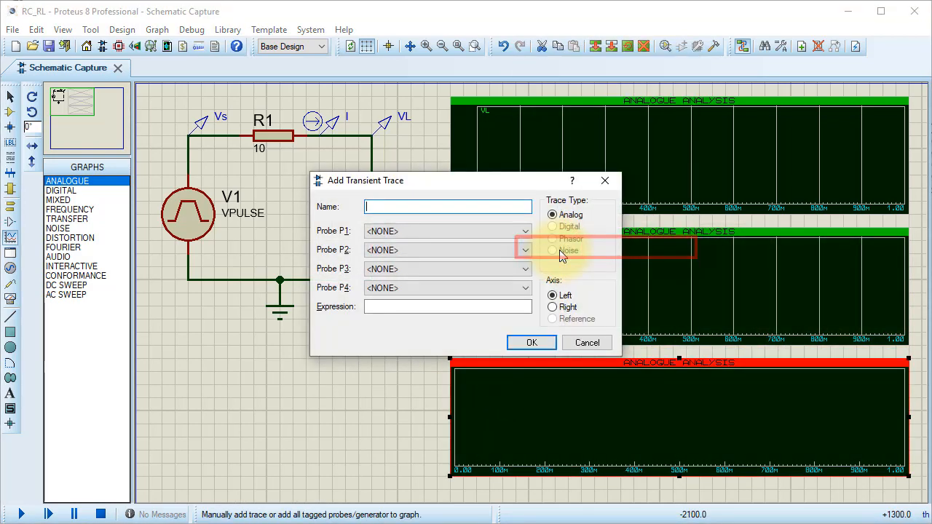
{"action": "left_click", "coordinate": [524, 232]}
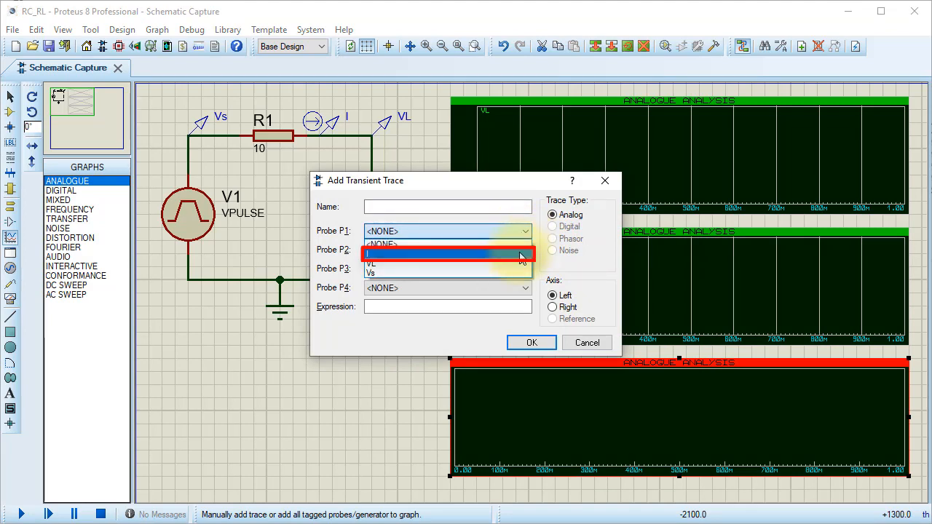
{"action": "left_click", "coordinate": [519, 254]}
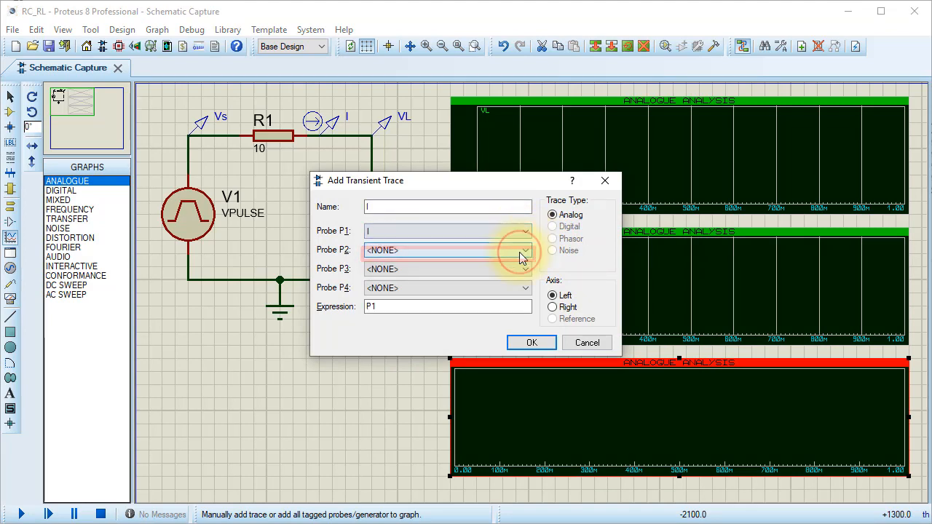
{"action": "left_click", "coordinate": [531, 342]}
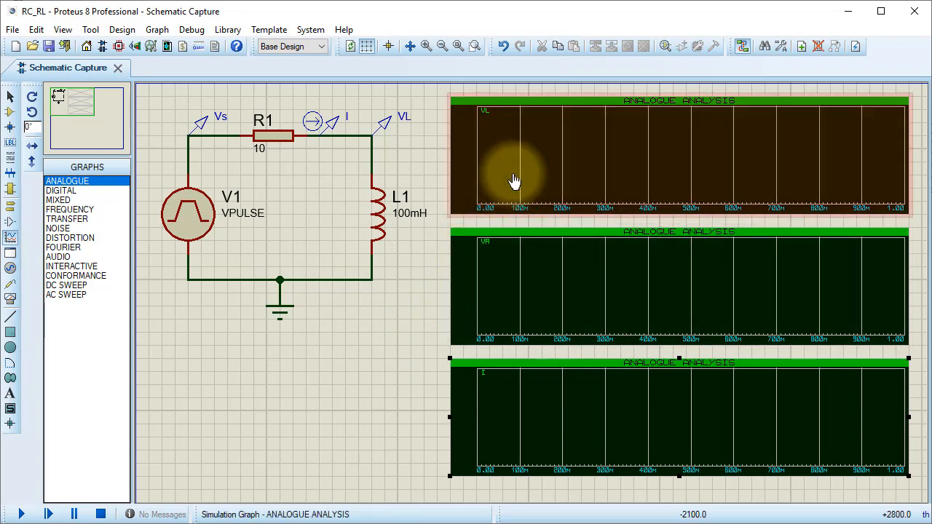
- Set the upper VL graph's stop time to 300ms and simulate that graph
{"action": "double_click", "coordinate": [516, 178]}
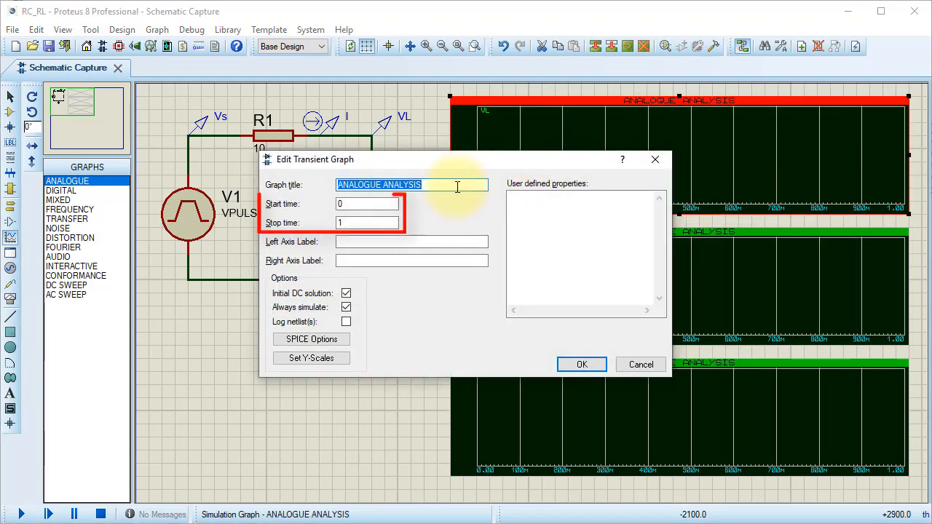
{"action": "double_click", "coordinate": [364, 223]}
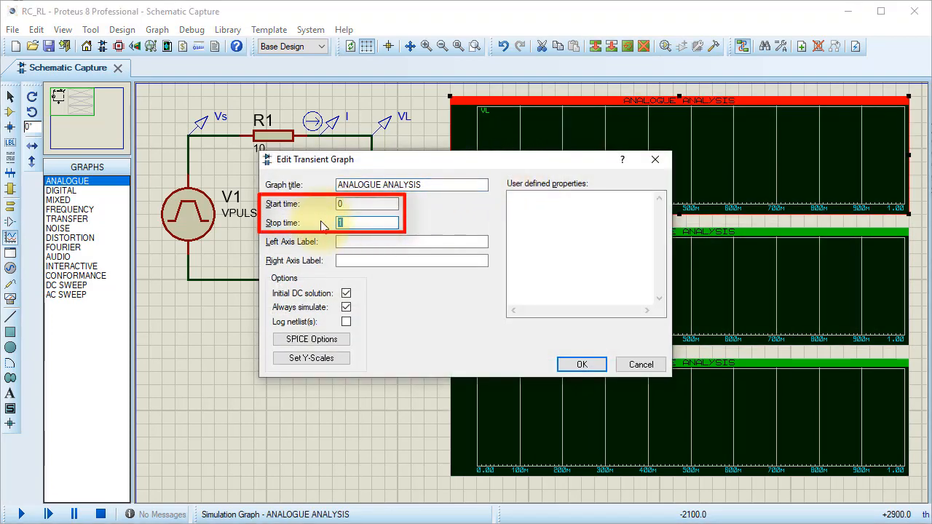
{"action": "type", "text": "300ms"}
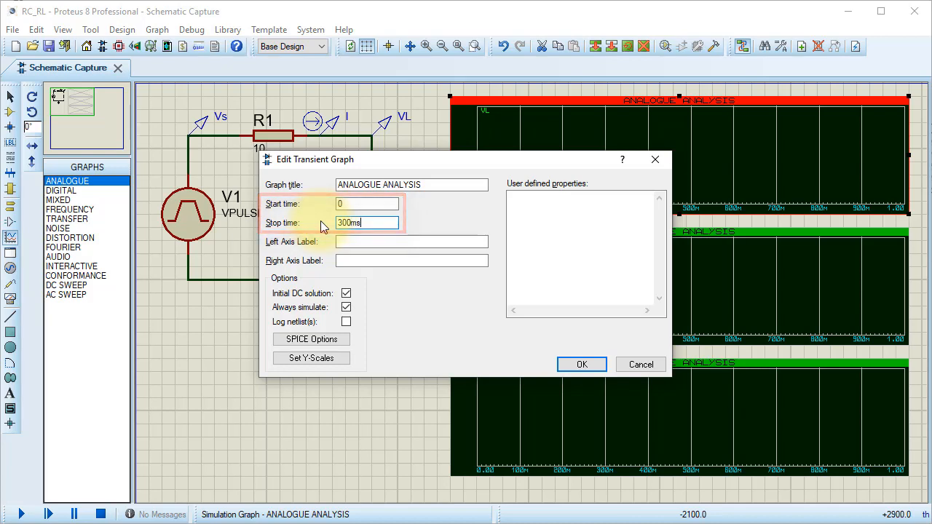
{"action": "left_click", "coordinate": [570, 365]}
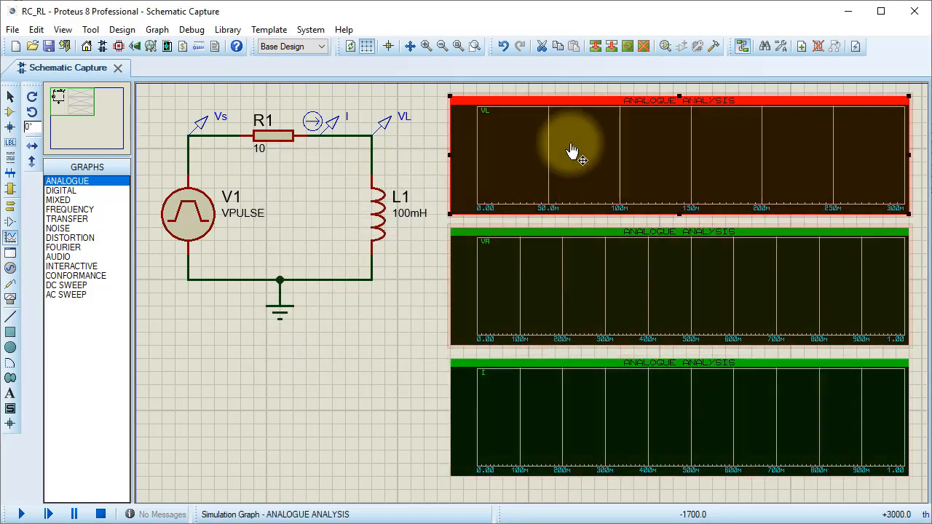
{"action": "right_click", "coordinate": [585, 138]}
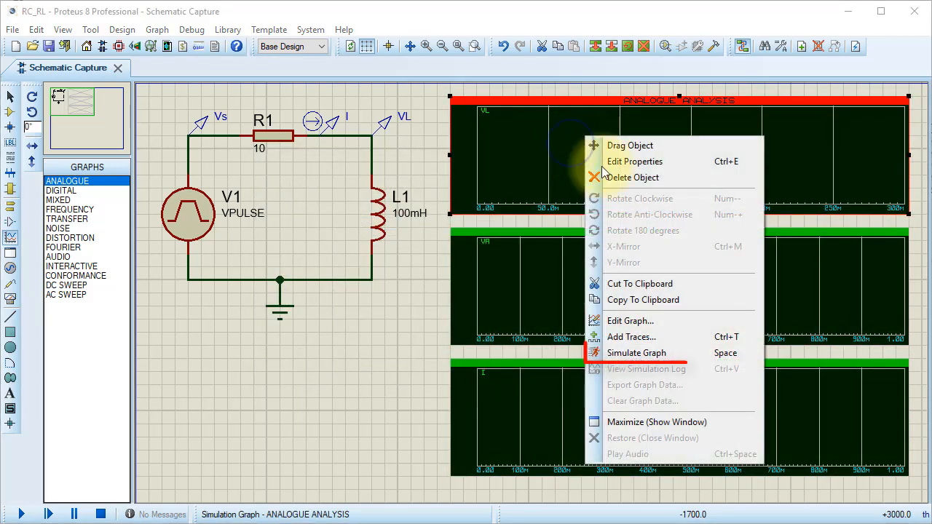
{"action": "left_click", "coordinate": [640, 353]}
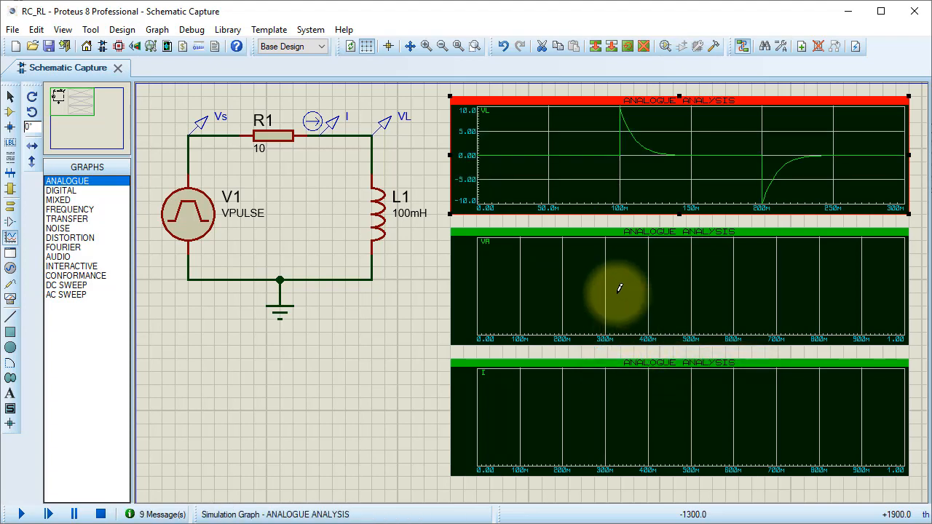
- Set the middle VR graph's stop time to 300ms and simulate that graph
{"action": "double_click", "coordinate": [619, 288]}
{"action": "double_click", "coordinate": [370, 223]}
{"action": "type", "text": "300"}
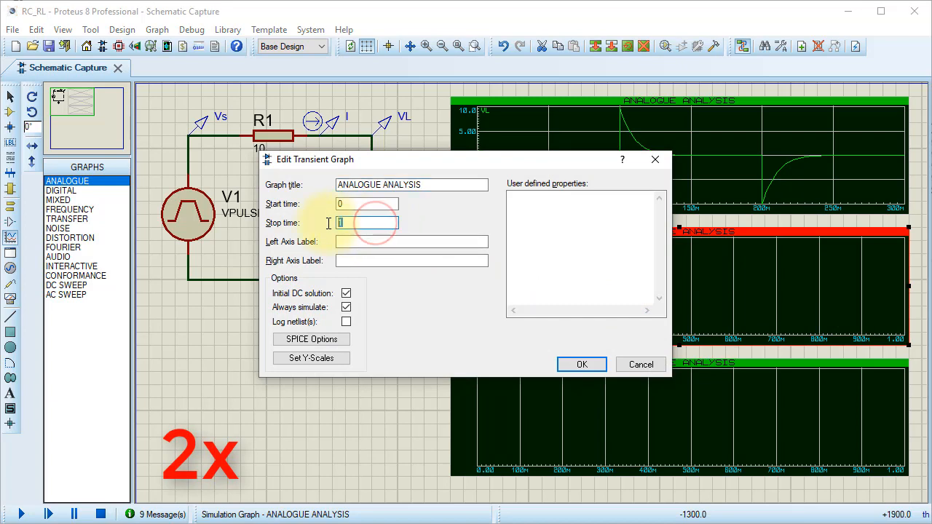
{"action": "type", "text": "ms"}
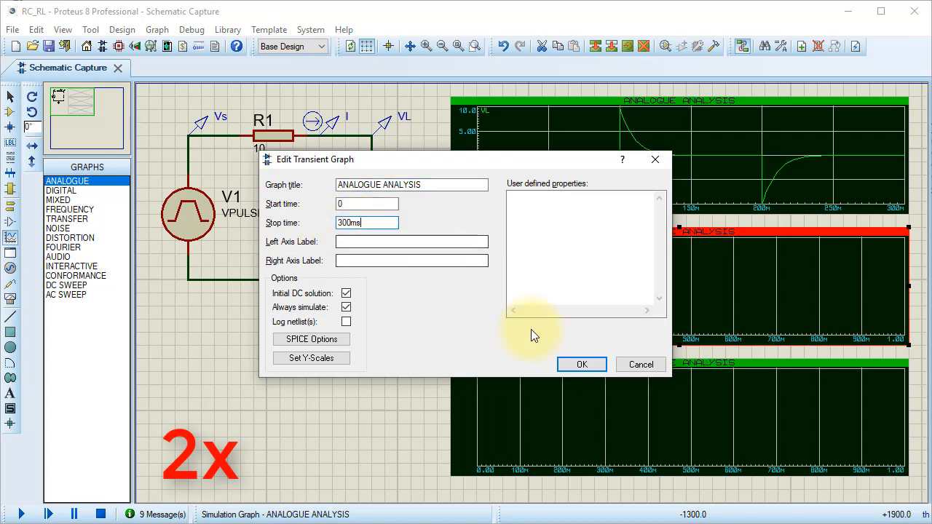
{"action": "left_click", "coordinate": [580, 364]}
{"action": "right_click", "coordinate": [571, 292]}
{"action": "left_click", "coordinate": [625, 175]}
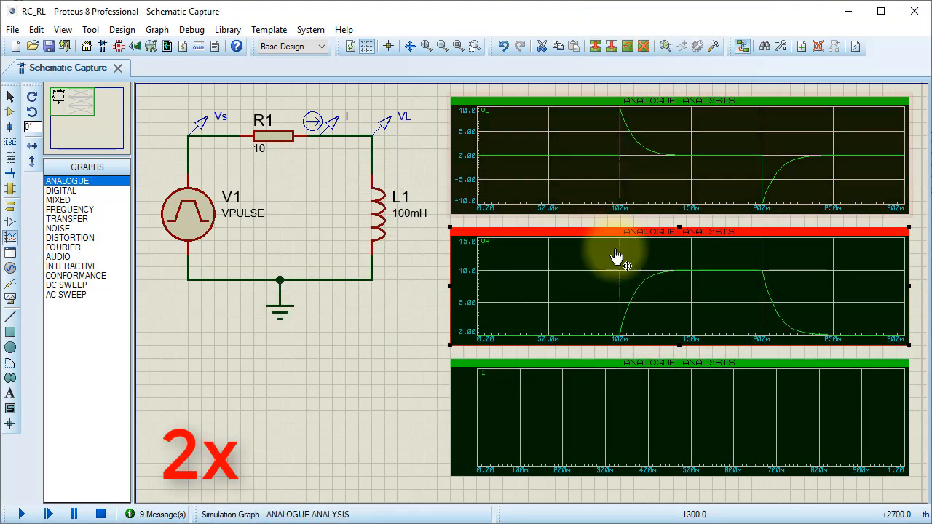
- Set the lower current graph's stop time to 300ms and simulate that graph
{"action": "double_click", "coordinate": [581, 386]}
{"action": "double_click", "coordinate": [360, 222]}
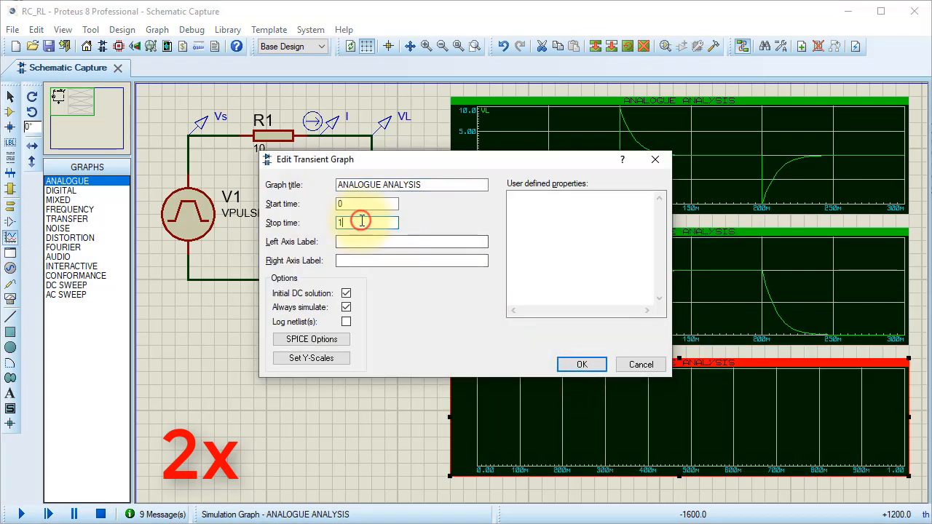
{"action": "type", "text": "300ms"}
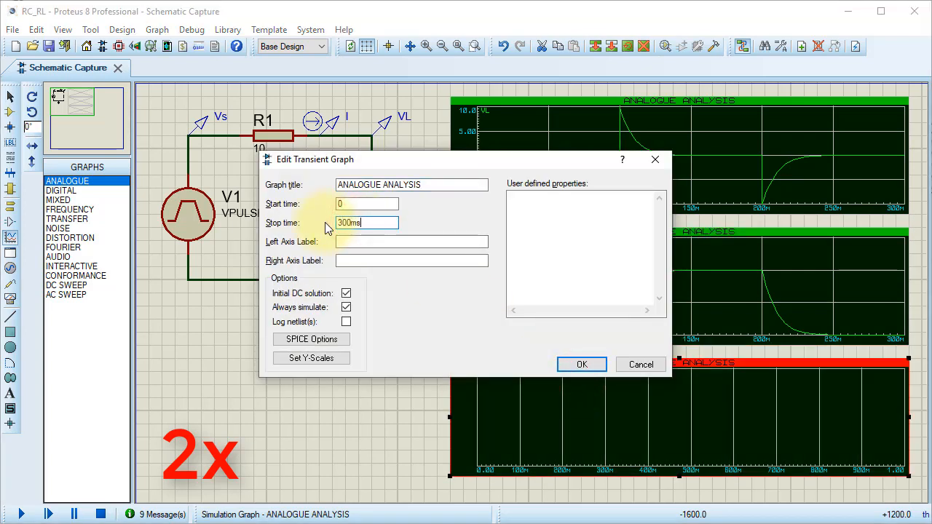
{"action": "left_click", "coordinate": [582, 364]}
{"action": "right_click", "coordinate": [586, 386]}
{"action": "left_click", "coordinate": [624, 258]}
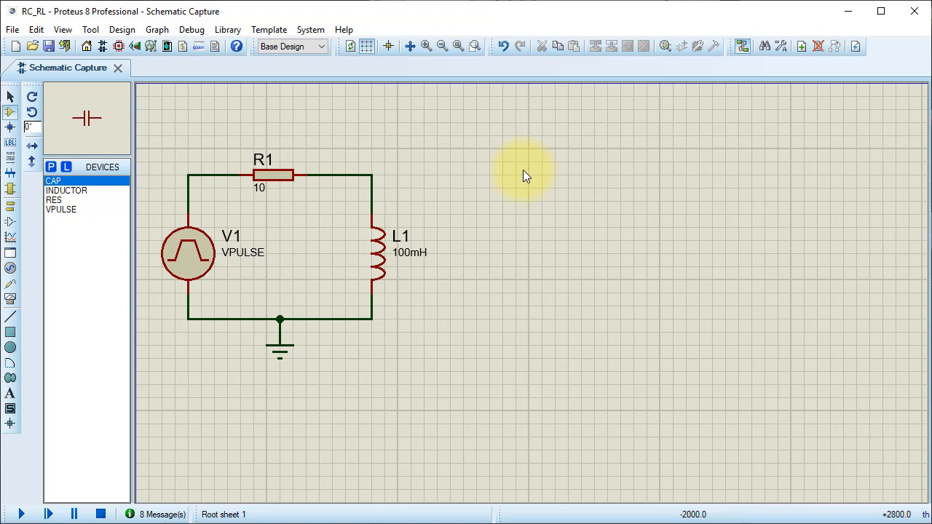
- Place a virtual oscilloscope above and beside inductor L1 in the RL circuit without probes
{"action": "left_click", "coordinate": [10, 298]}
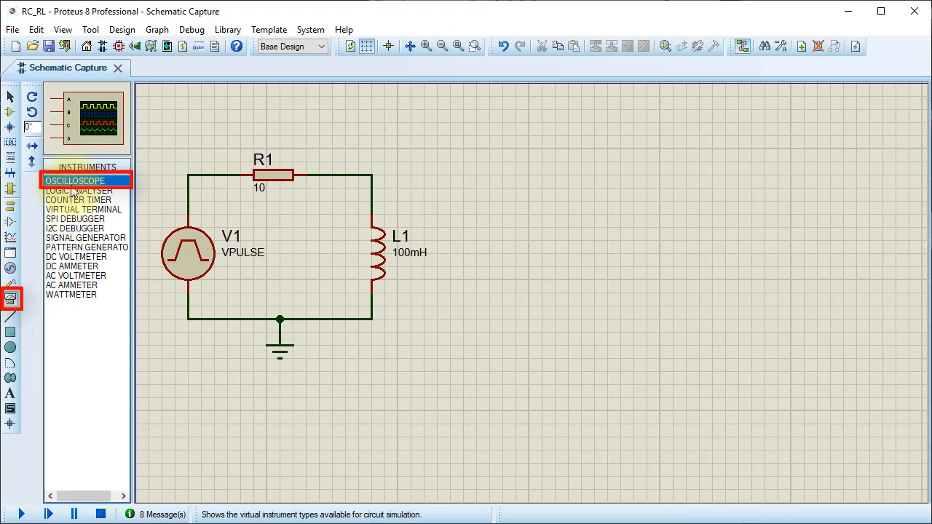
{"action": "left_click", "coordinate": [477, 156]}
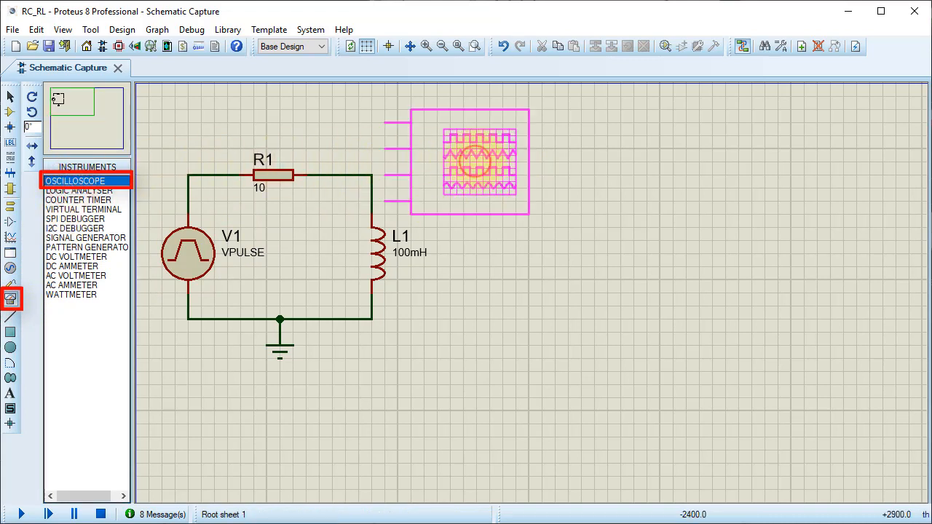
{"action": "left_click", "coordinate": [516, 164]}
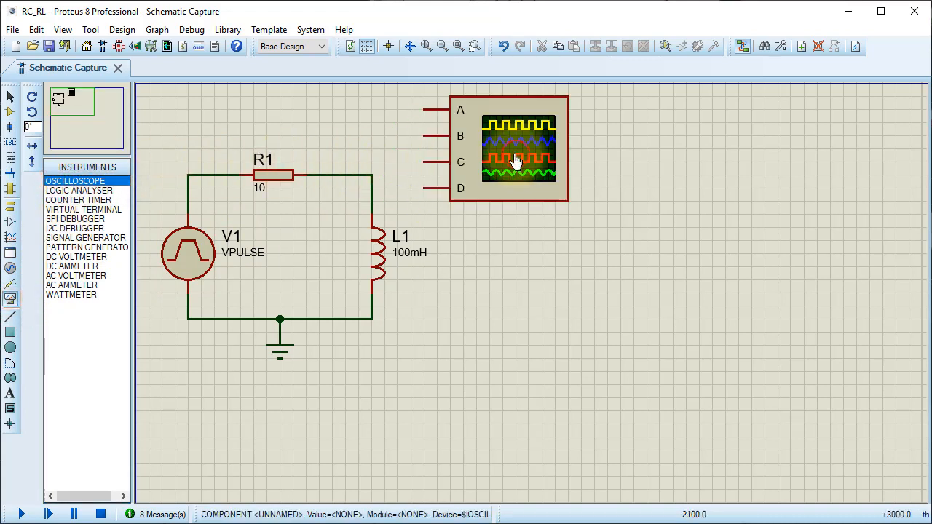
- Wire oscilloscope channel A to the node between V1 and R1, and channel B to the node between R1 and L1
{"action": "left_click", "coordinate": [426, 109]}
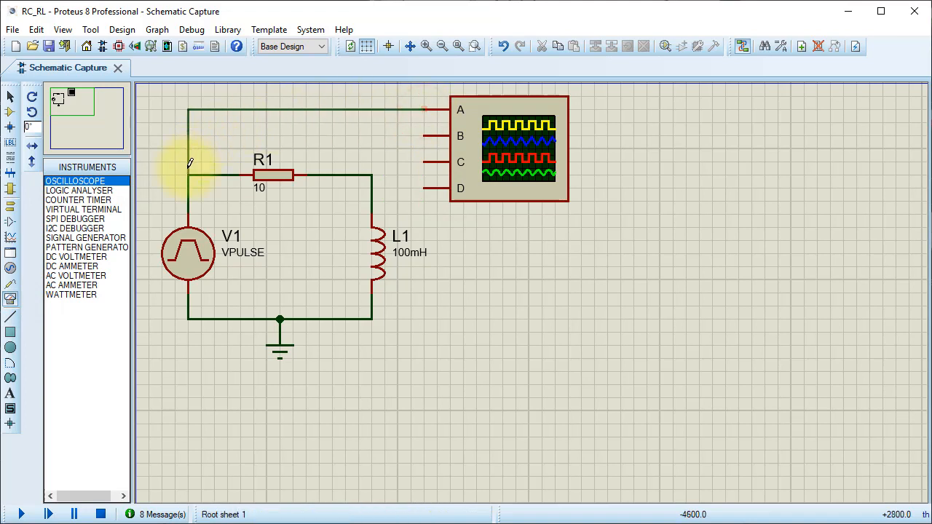
{"action": "left_click", "coordinate": [189, 169]}
{"action": "left_click", "coordinate": [425, 135]}
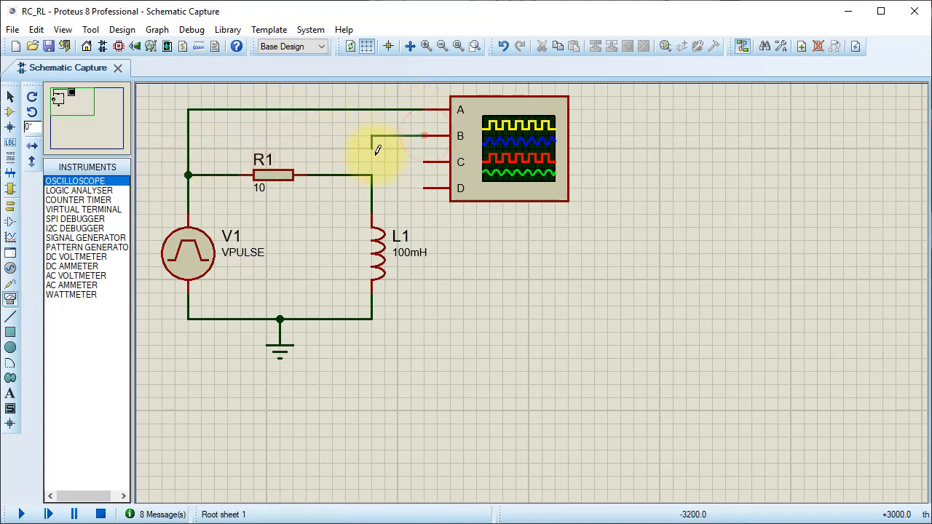
{"action": "left_click", "coordinate": [373, 172]}
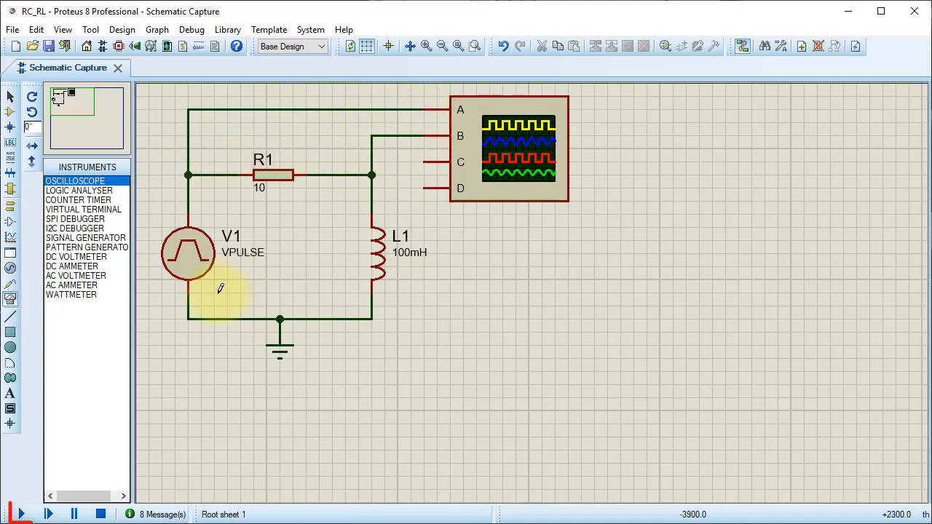
- Run the circuit simulation and set oscilloscope channels A and B to DC coupling
{"action": "left_click", "coordinate": [22, 514]}
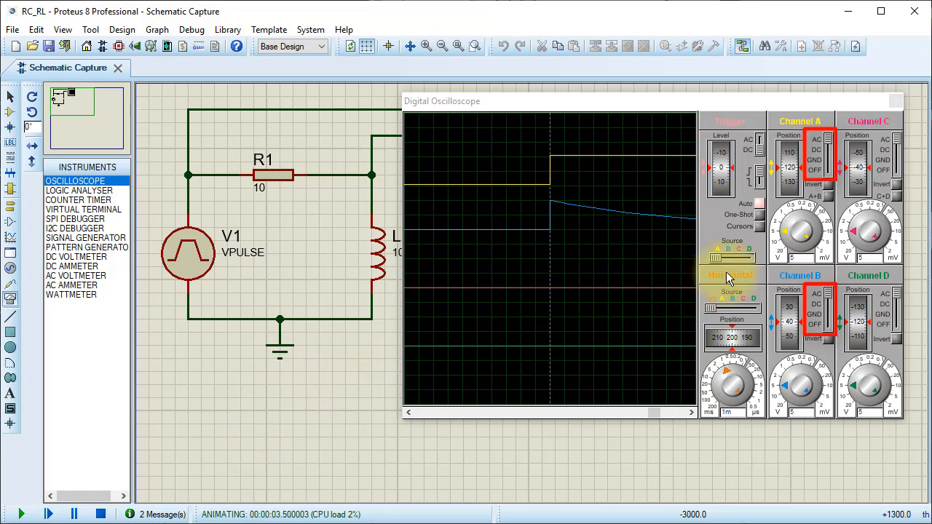
{"action": "left_click_drag", "start_coordinate": [829, 141], "coordinate": [829, 151]}
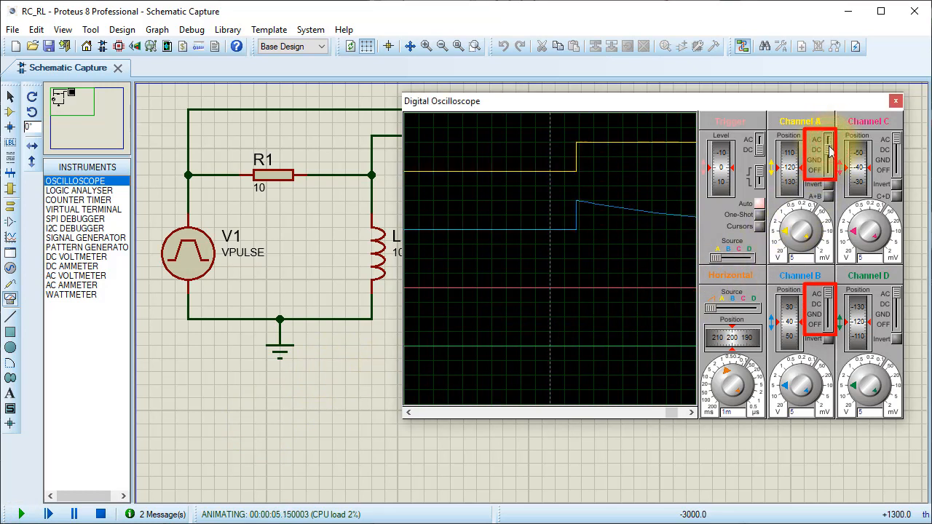
{"action": "left_click", "coordinate": [831, 303]}
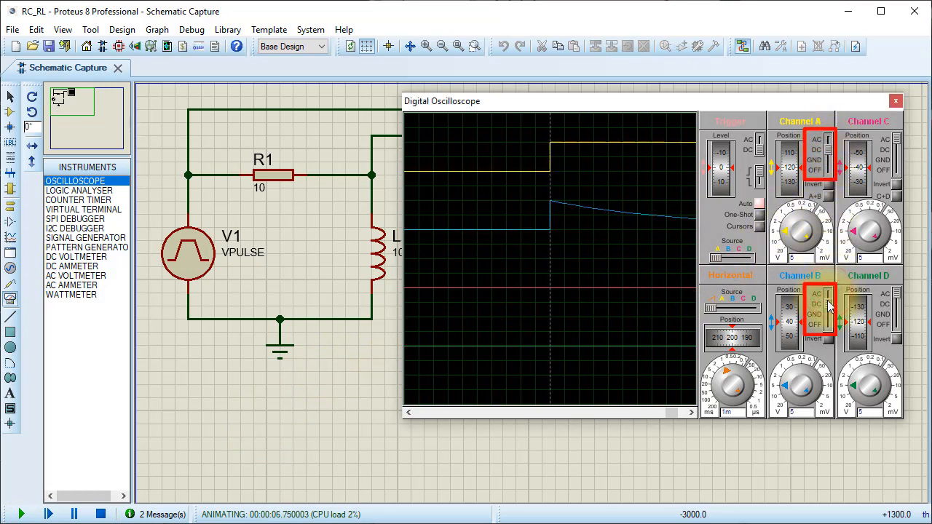
- Set channels A and B to 2 V per division and shift channel A's vertical position to 40, level with channel B
{"action": "left_click", "coordinate": [789, 232]}
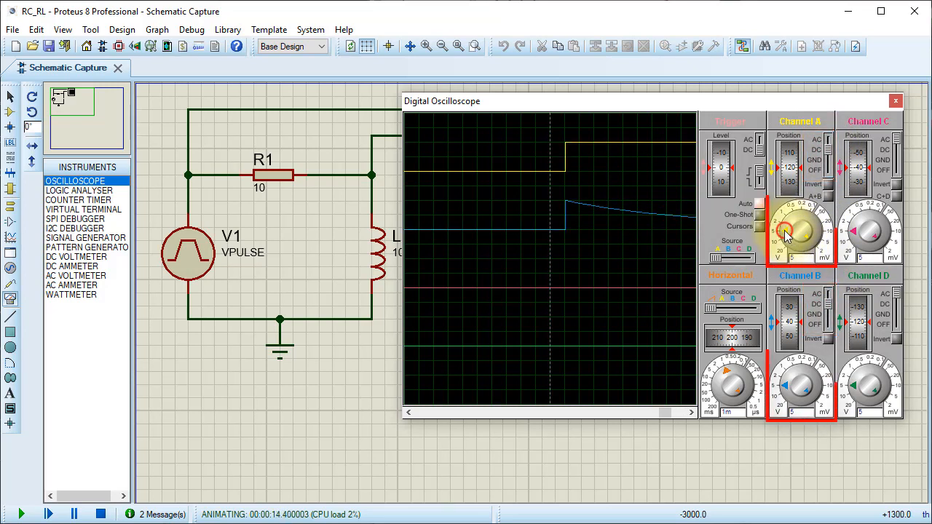
{"action": "left_click", "coordinate": [787, 391]}
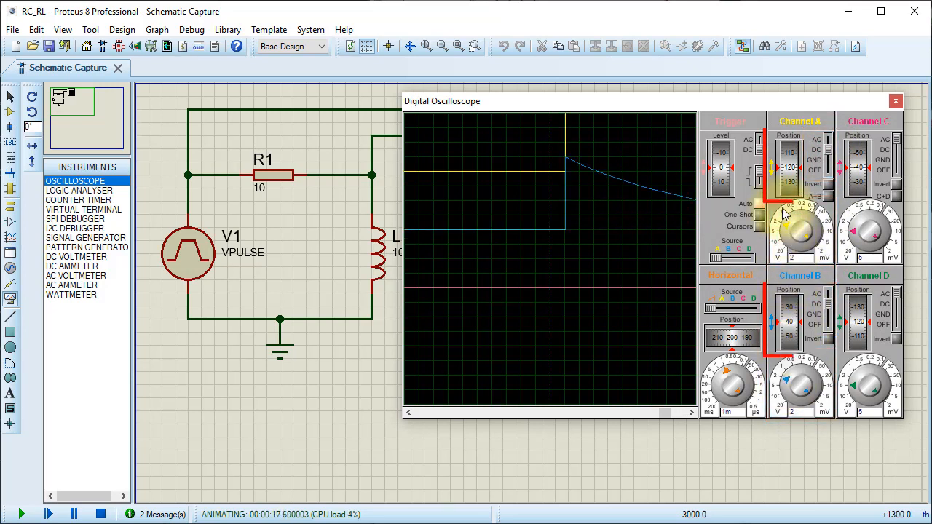
{"action": "left_click_drag", "start_coordinate": [791, 169], "coordinate": [787, 193]}
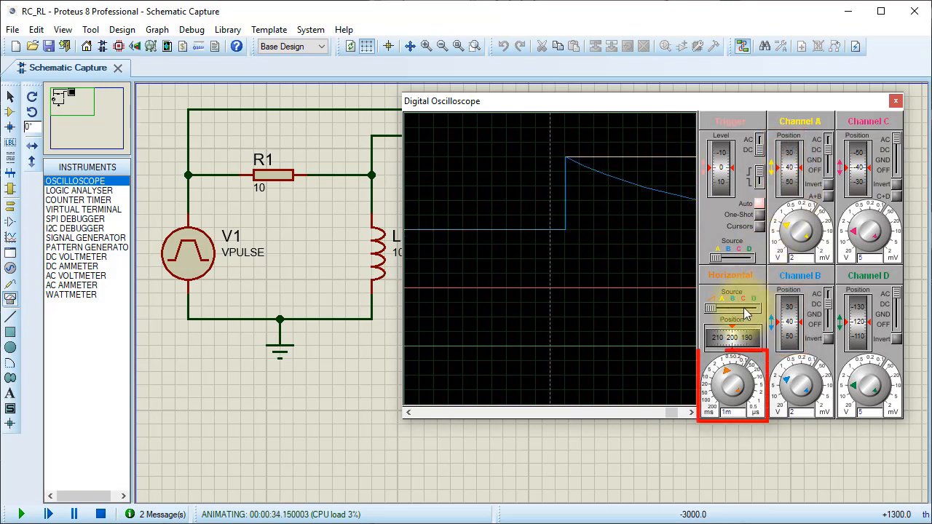
- Set the oscilloscope timebase to 10 ms per division and the horizontal position to 250, with auto triggering switched off
{"action": "left_click_drag", "start_coordinate": [728, 374], "coordinate": [721, 381]}
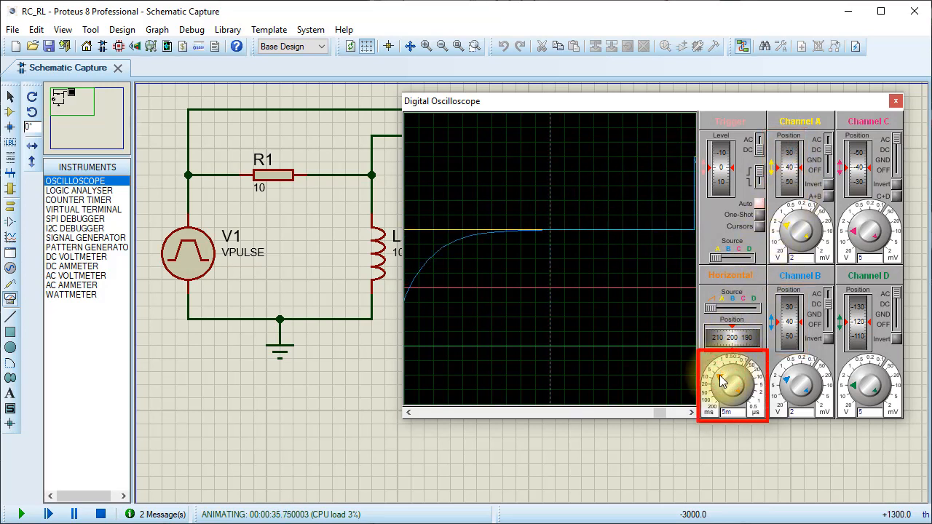
{"action": "left_click", "coordinate": [720, 383]}
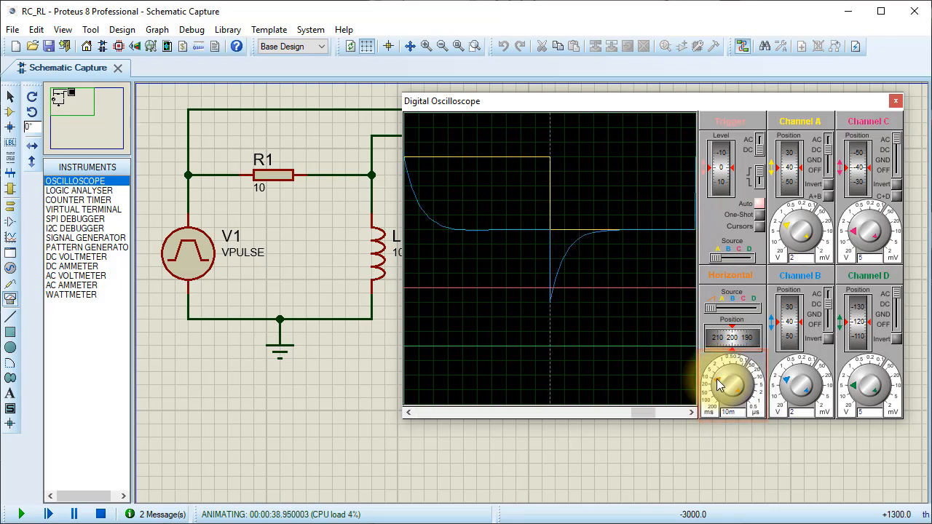
{"action": "left_click", "coordinate": [760, 203]}
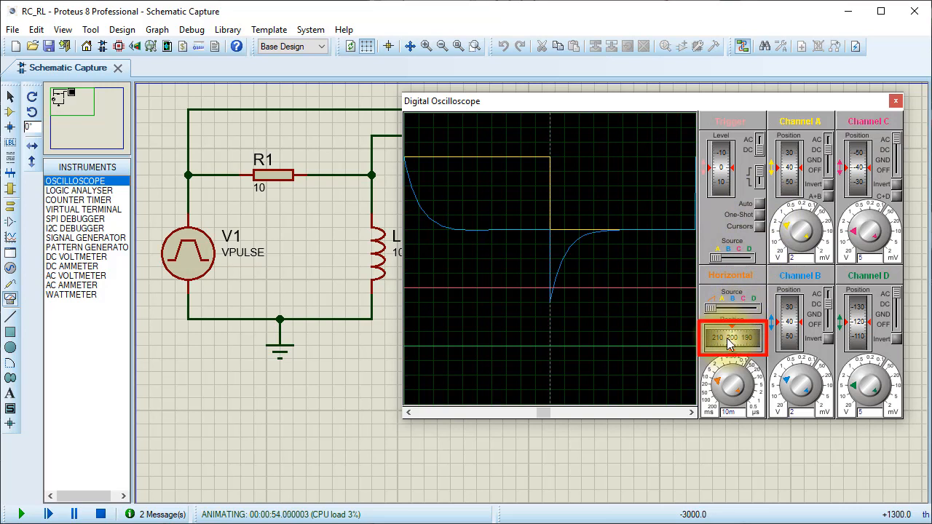
{"action": "left_click_drag", "start_coordinate": [723, 339], "coordinate": [748, 348]}
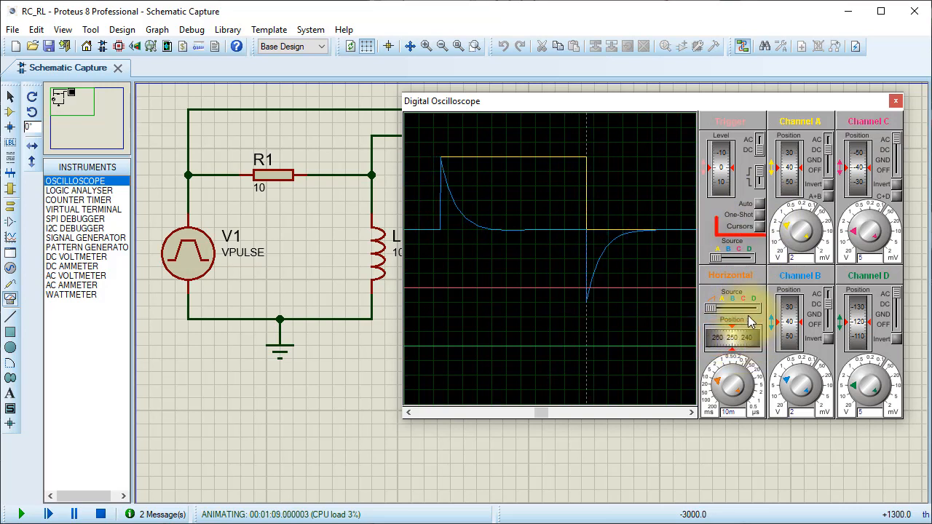
- Measure with cursors how long the channel B inductor voltage takes to settle after the pulse's rising and falling edges
{"action": "left_click", "coordinate": [759, 228]}
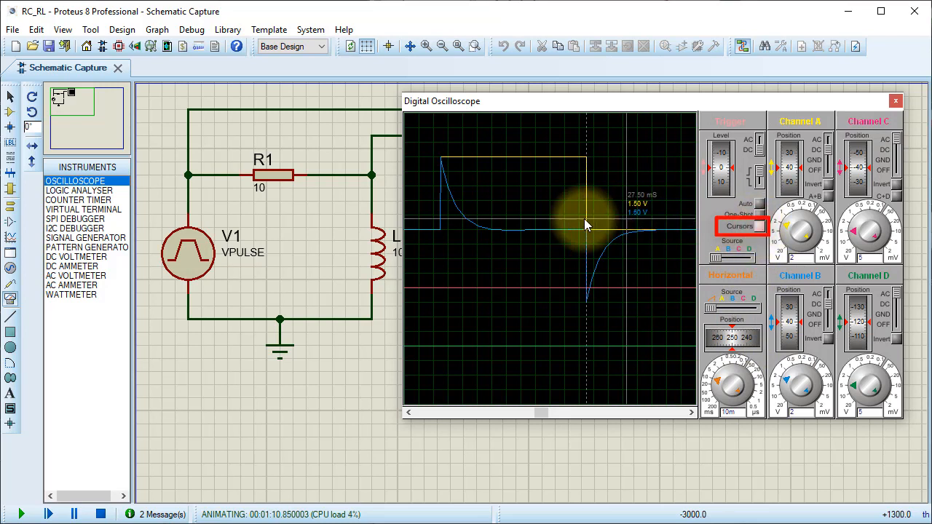
{"action": "left_click", "coordinate": [444, 245]}
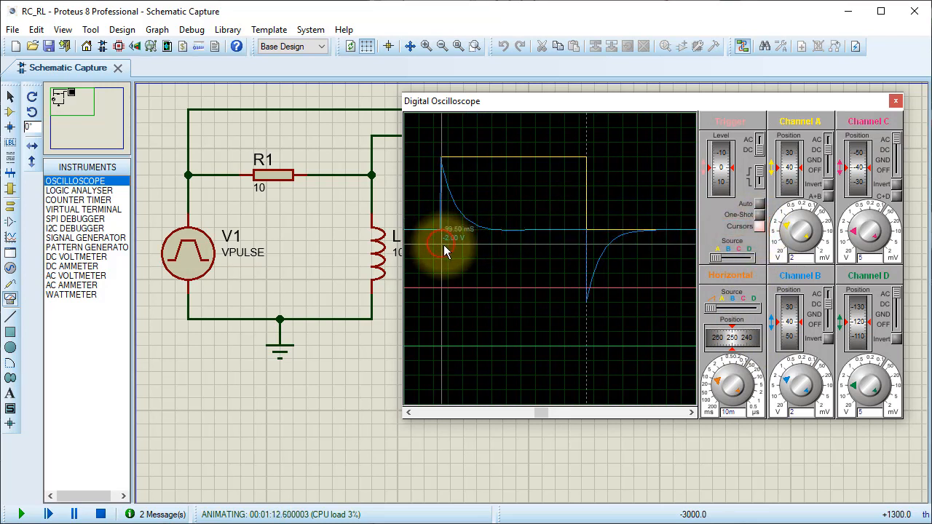
{"action": "left_click_drag", "start_coordinate": [443, 245], "coordinate": [514, 247]}
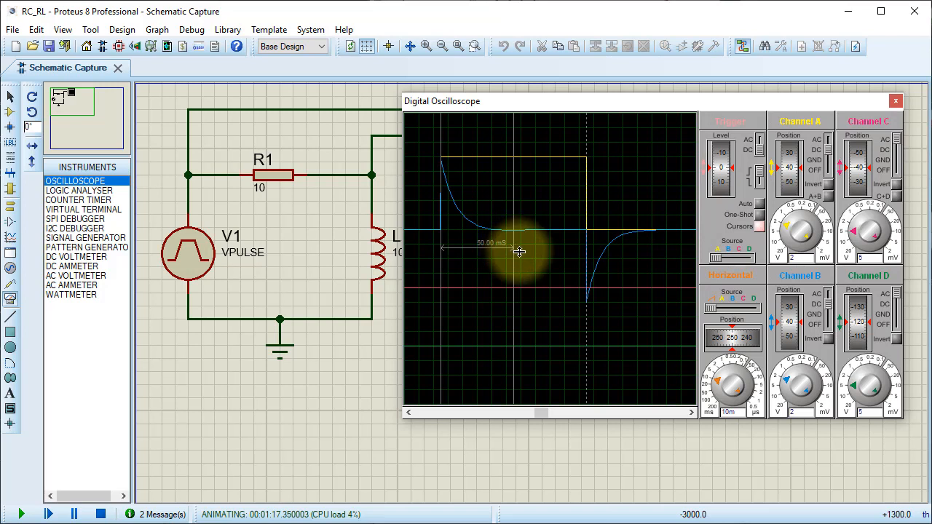
{"action": "left_click_drag", "start_coordinate": [587, 201], "coordinate": [659, 206]}
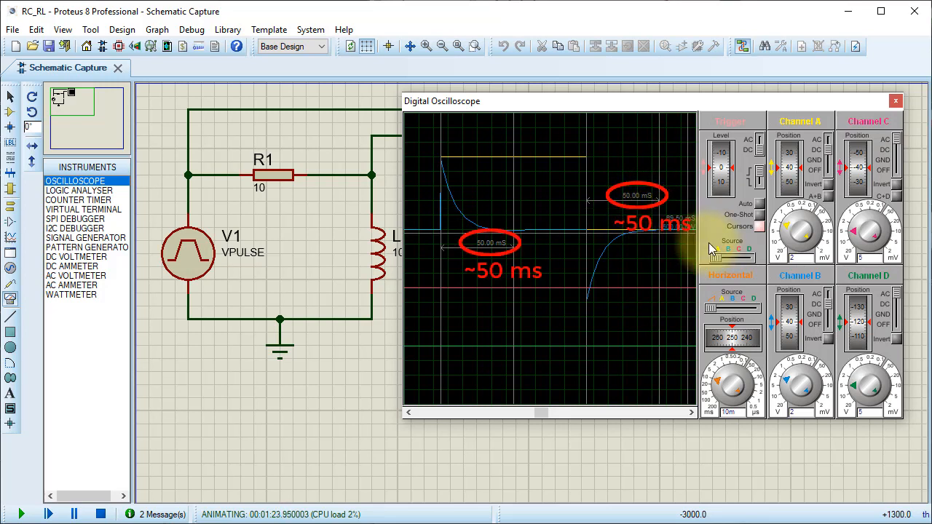